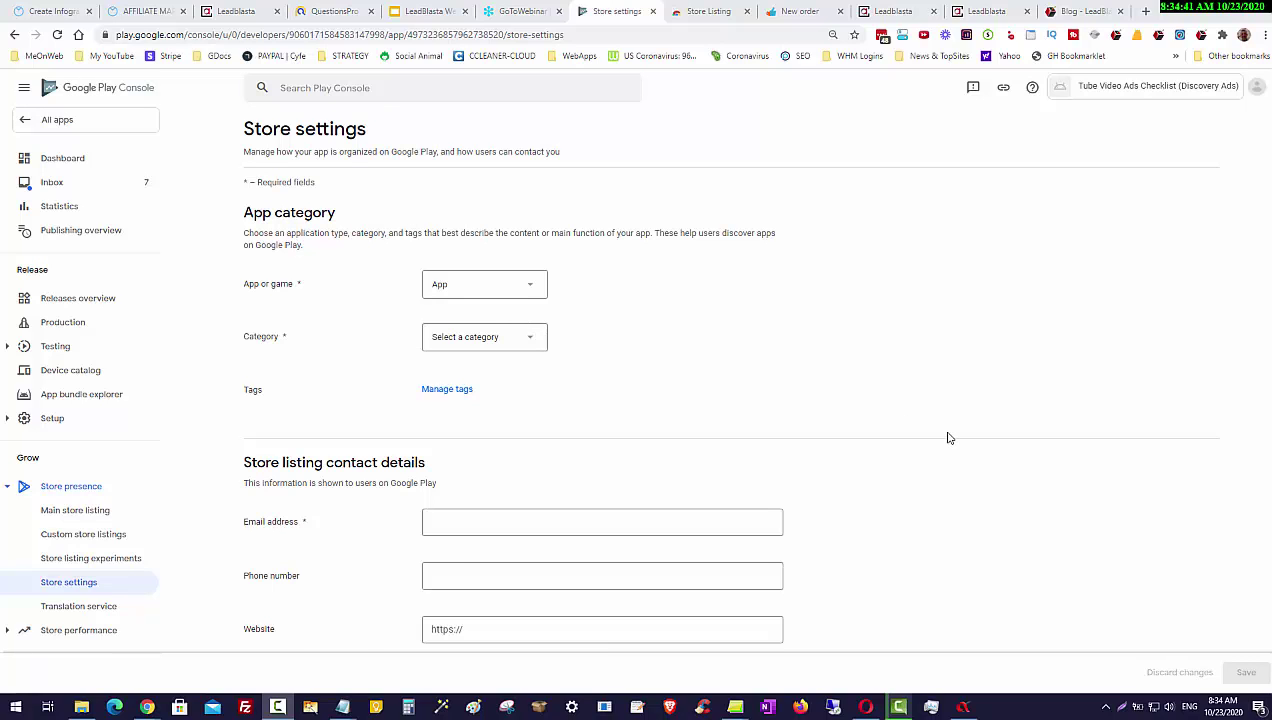
Step: Choose Tools as the app category, then bring up the Manage tags list
{"action": "scroll", "coordinate": [949, 438], "scroll_direction": "down", "scroll_amount": 1}
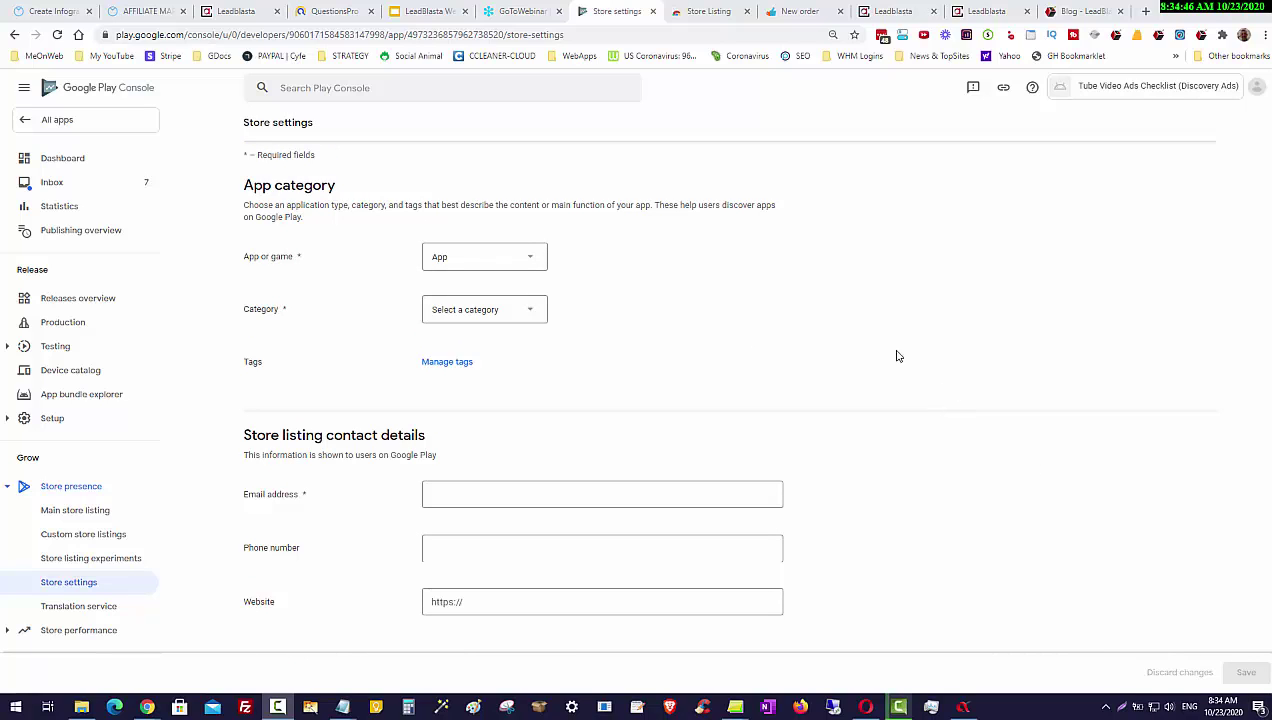
{"action": "scroll", "coordinate": [363, 258], "scroll_direction": "up", "scroll_amount": 1}
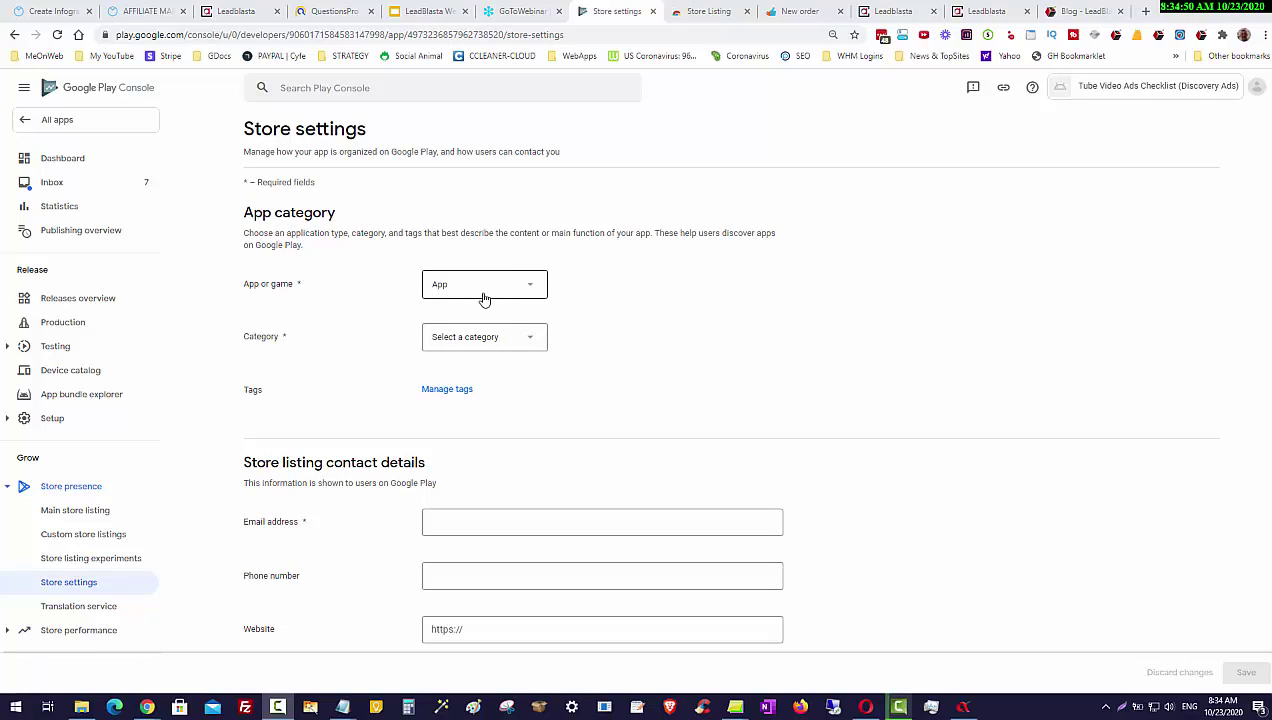
{"action": "left_click", "coordinate": [511, 348]}
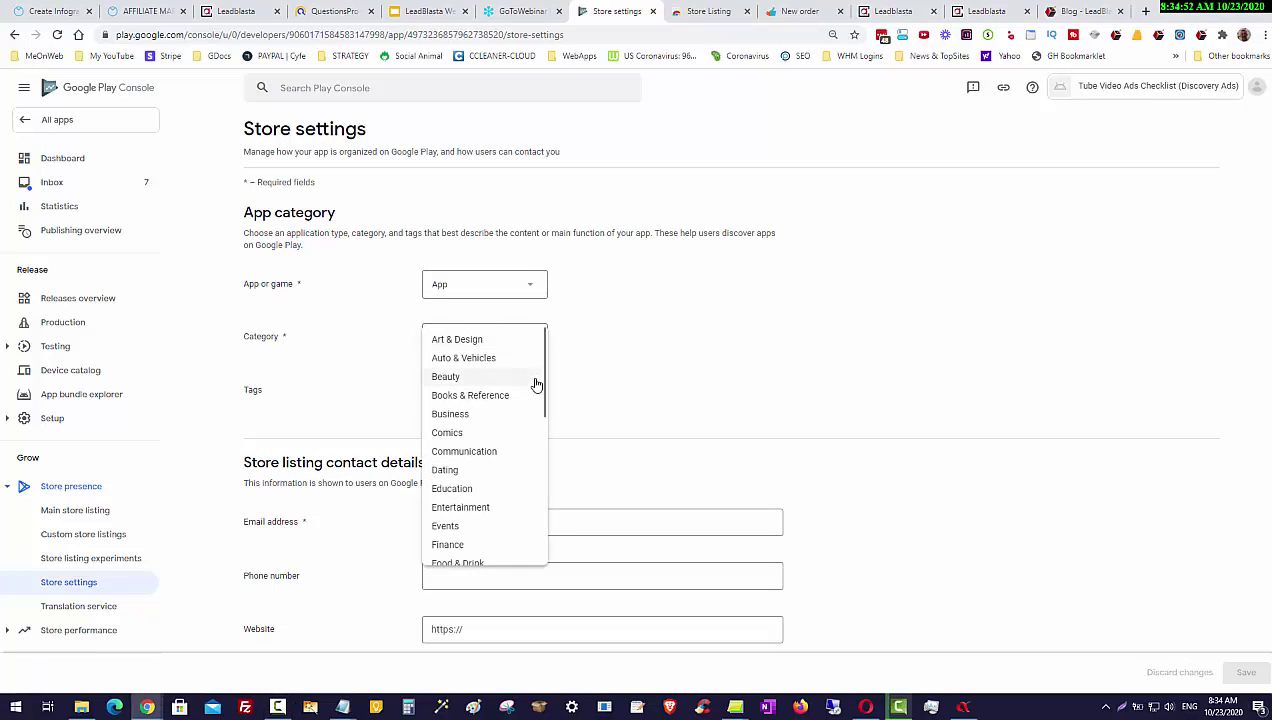
{"action": "scroll", "coordinate": [500, 466], "scroll_direction": "down", "scroll_amount": 1}
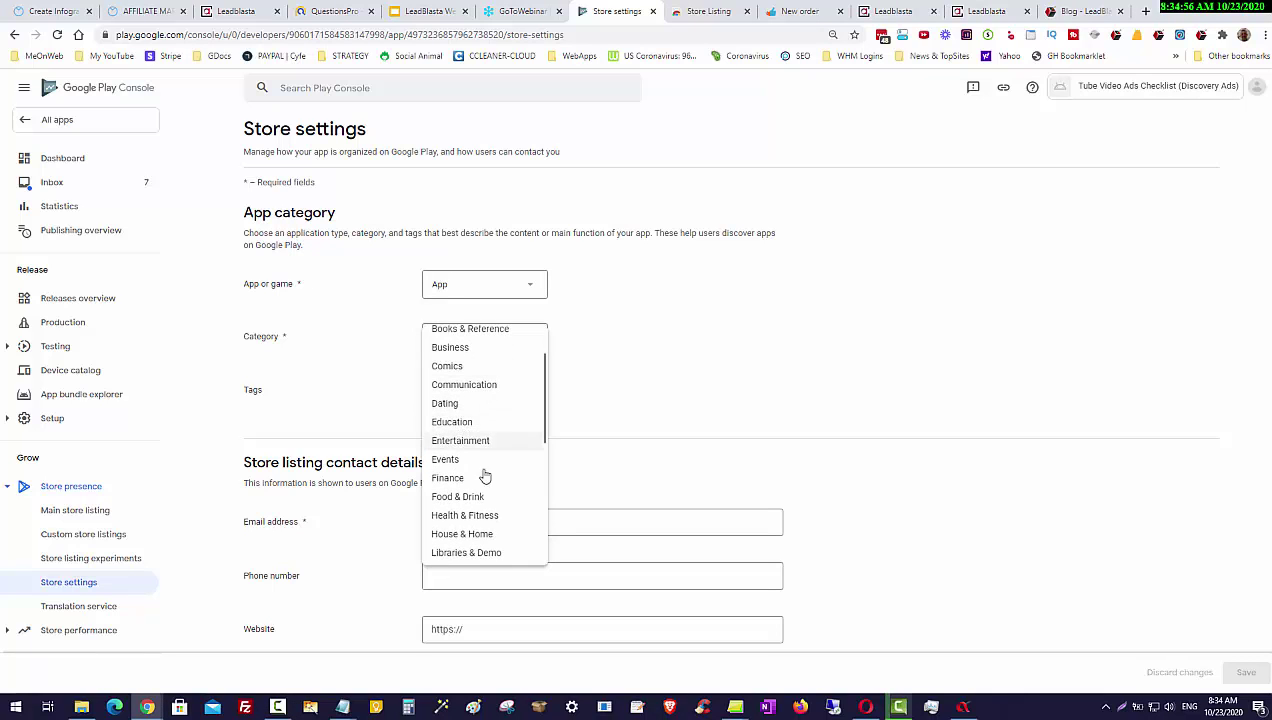
{"action": "scroll", "coordinate": [485, 480], "scroll_direction": "down", "scroll_amount": 1}
{"action": "scroll", "coordinate": [495, 515], "scroll_direction": "up", "scroll_amount": 1}
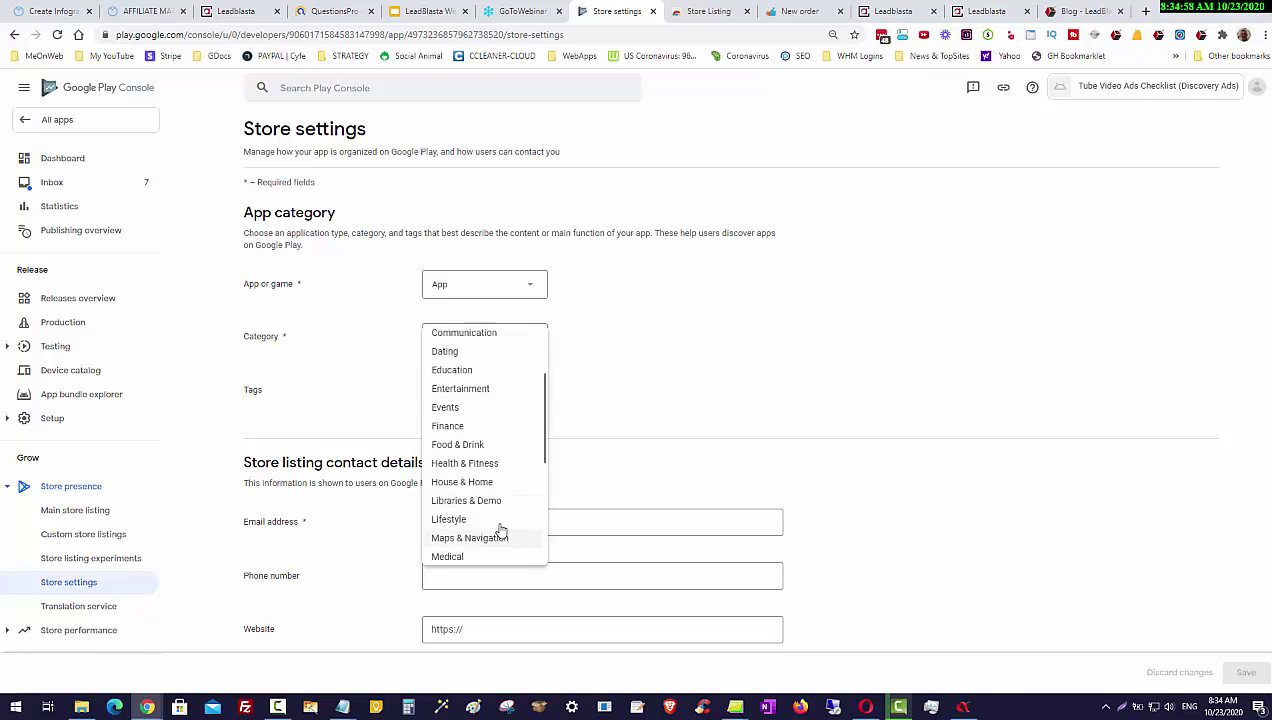
{"action": "scroll", "coordinate": [500, 515], "scroll_direction": "down", "scroll_amount": 2}
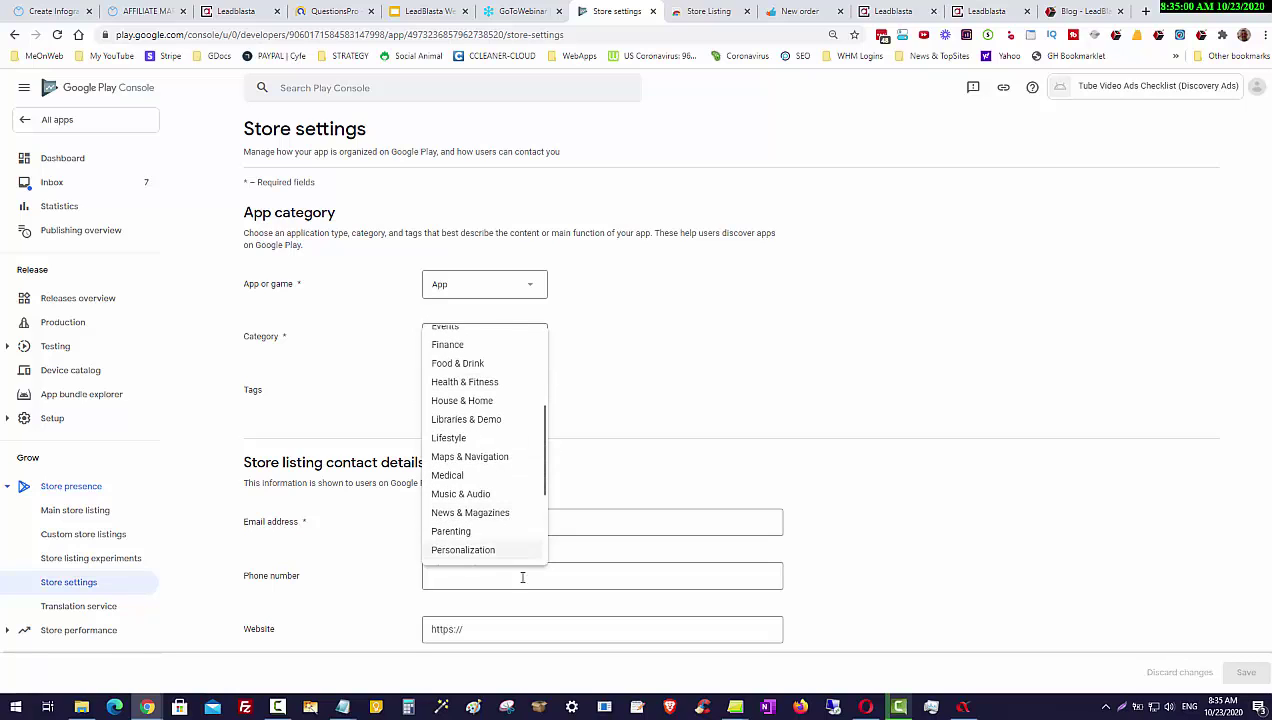
{"action": "scroll", "coordinate": [524, 545], "scroll_direction": "down", "scroll_amount": 1}
{"action": "scroll", "coordinate": [524, 551], "scroll_direction": "down", "scroll_amount": 1}
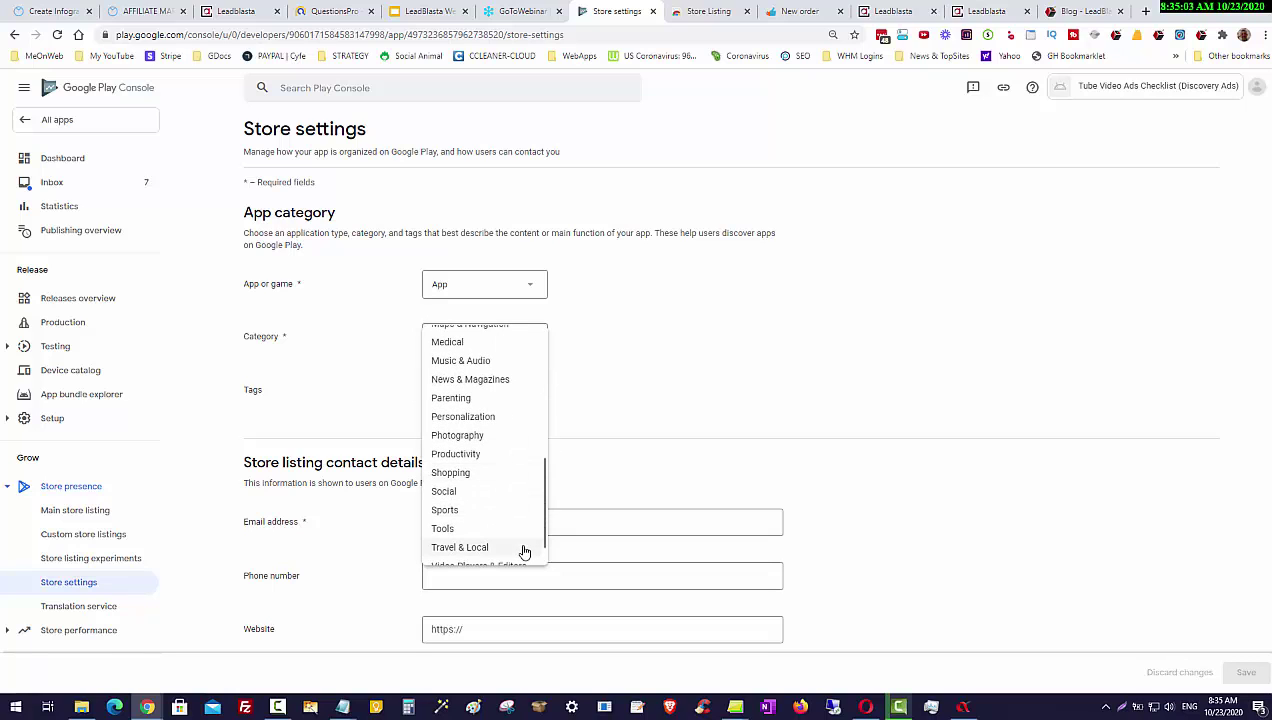
{"action": "scroll", "coordinate": [524, 551], "scroll_direction": "down", "scroll_amount": 1}
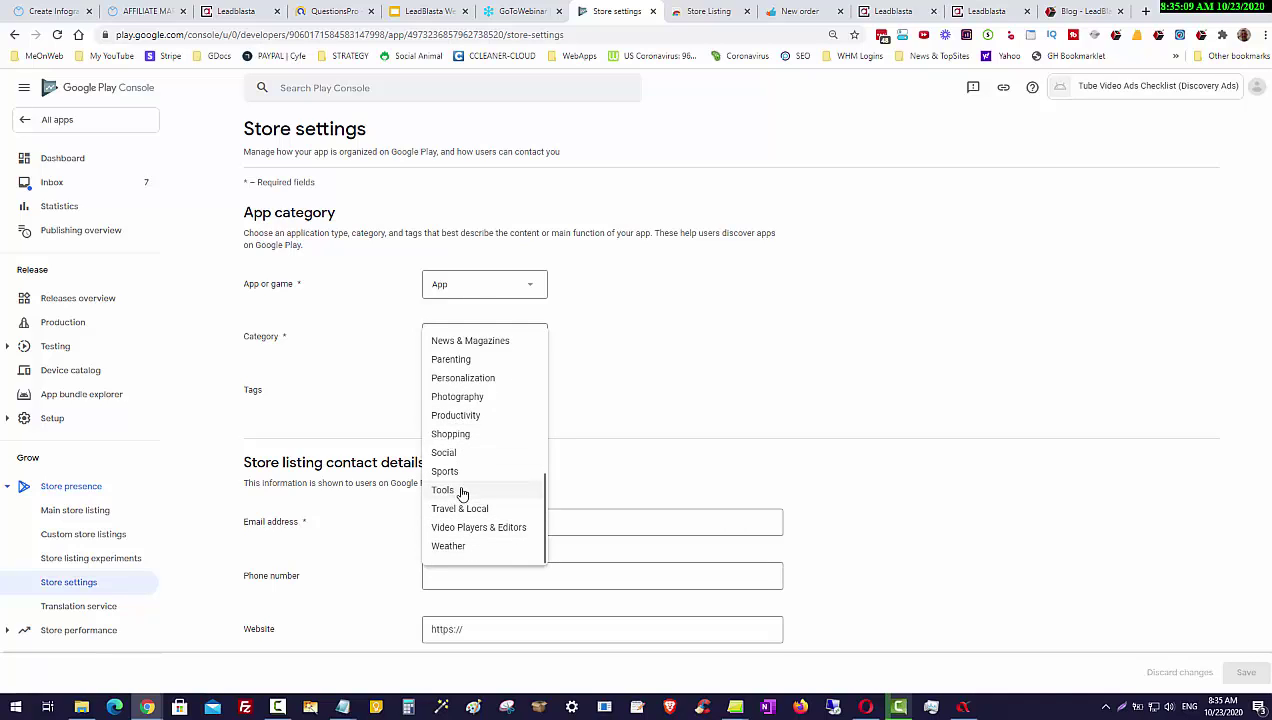
{"action": "left_click", "coordinate": [462, 491]}
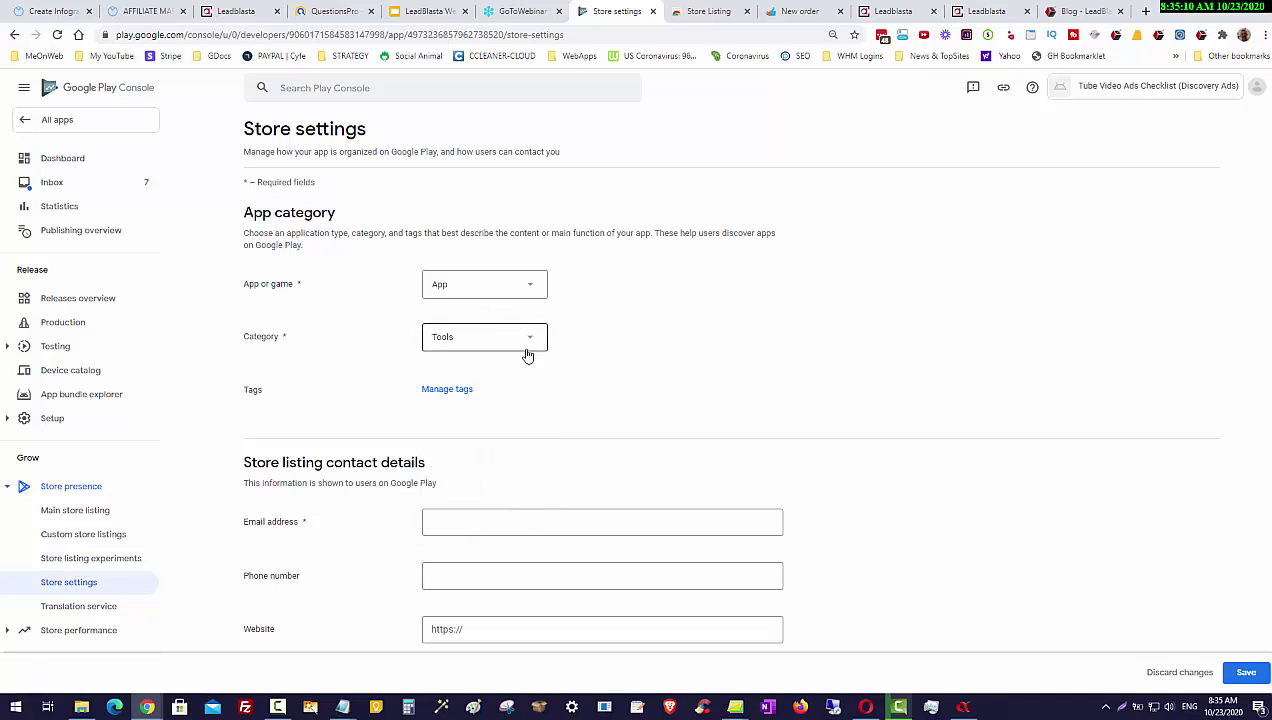
{"action": "left_click", "coordinate": [455, 390]}
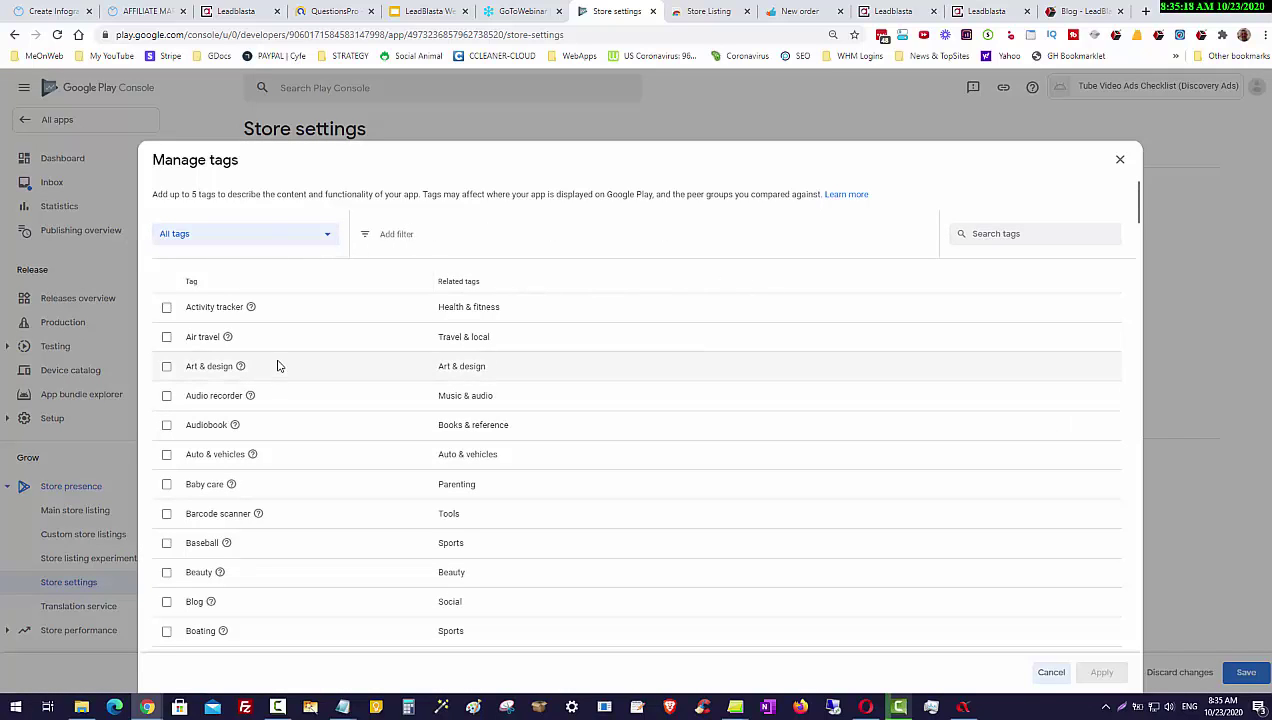
Step: Tick the Blog tag in the Manage tags list
{"action": "scroll", "coordinate": [400, 350], "scroll_direction": "down", "scroll_amount": 3}
{"action": "scroll", "coordinate": [995, 220], "scroll_direction": "up", "scroll_amount": 3}
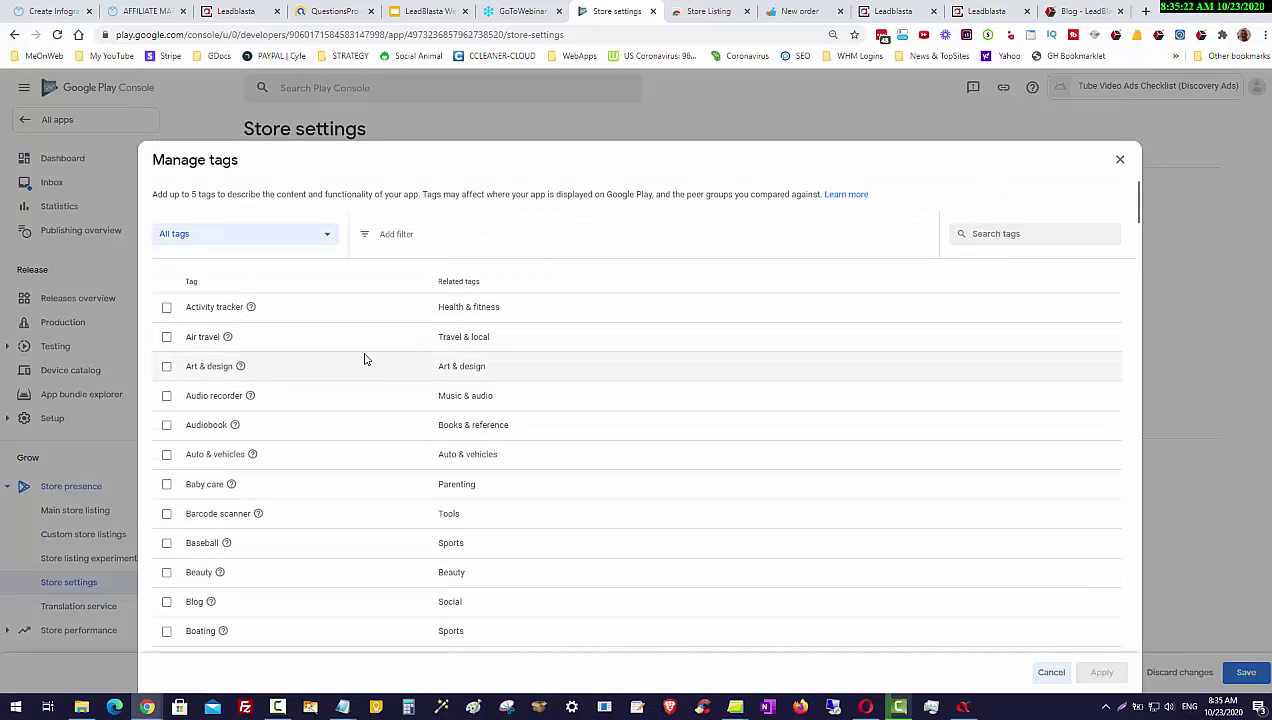
{"action": "scroll", "coordinate": [365, 359], "scroll_direction": "down", "scroll_amount": 2}
{"action": "scroll", "coordinate": [358, 355], "scroll_direction": "down", "scroll_amount": 3}
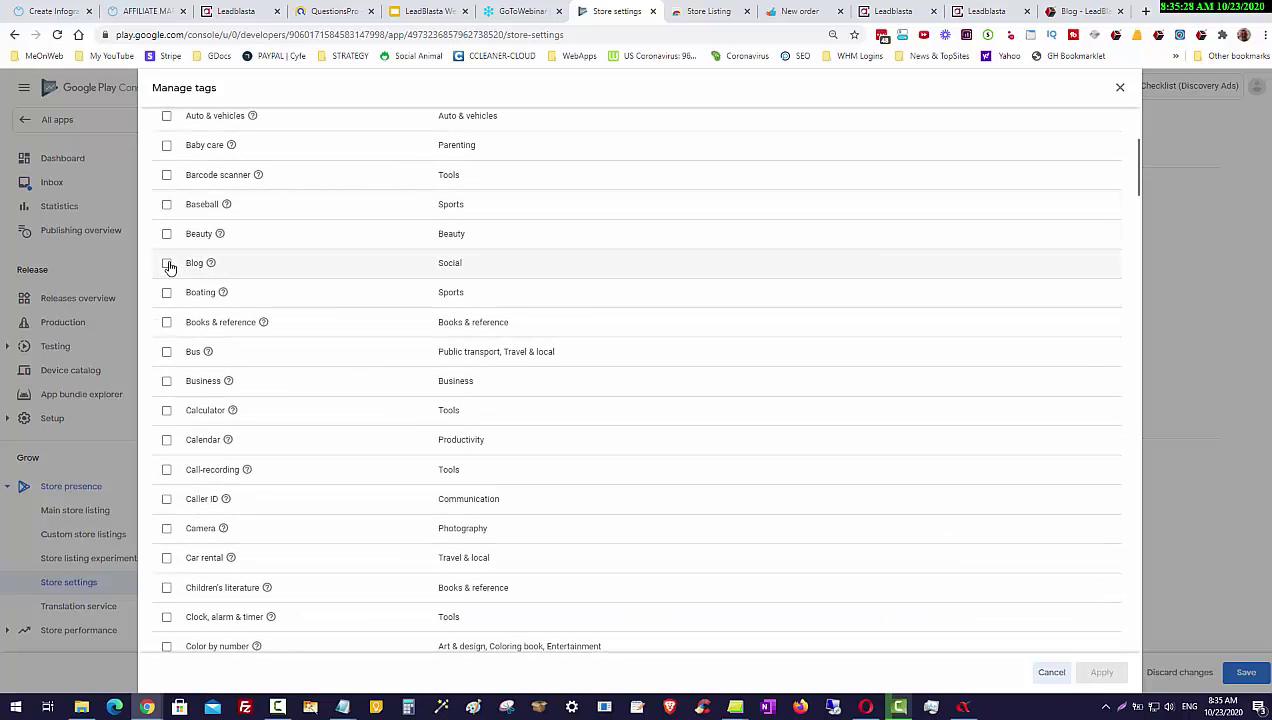
{"action": "left_click", "coordinate": [167, 264]}
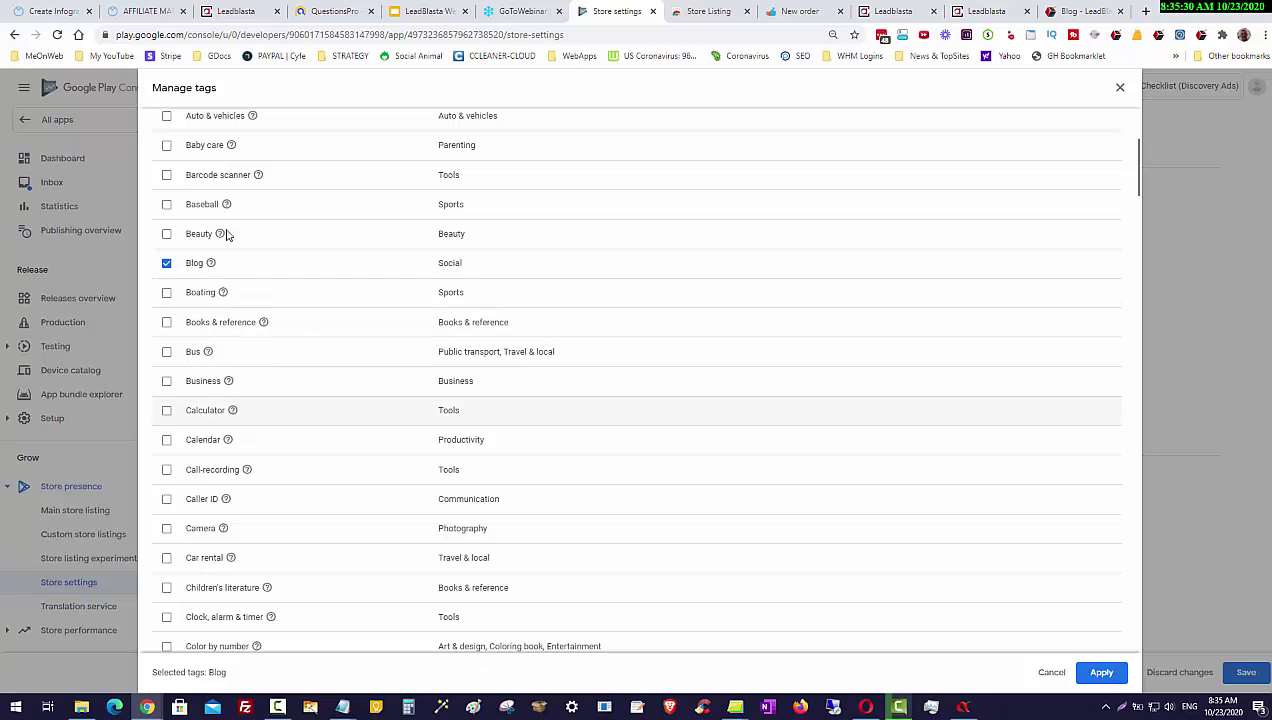
Step: Tick the Email tag and scroll on through the remaining tags
{"action": "scroll", "coordinate": [275, 411], "scroll_direction": "down", "scroll_amount": 2}
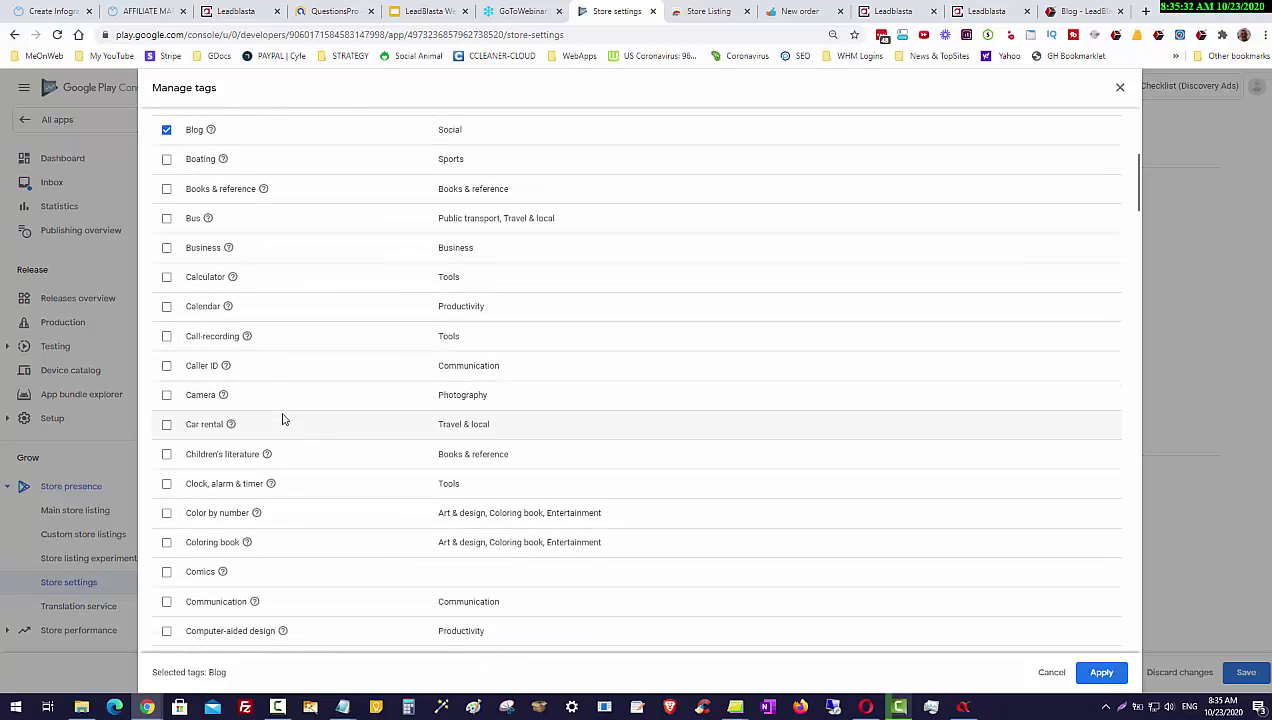
{"action": "scroll", "coordinate": [282, 419], "scroll_direction": "down", "scroll_amount": 4}
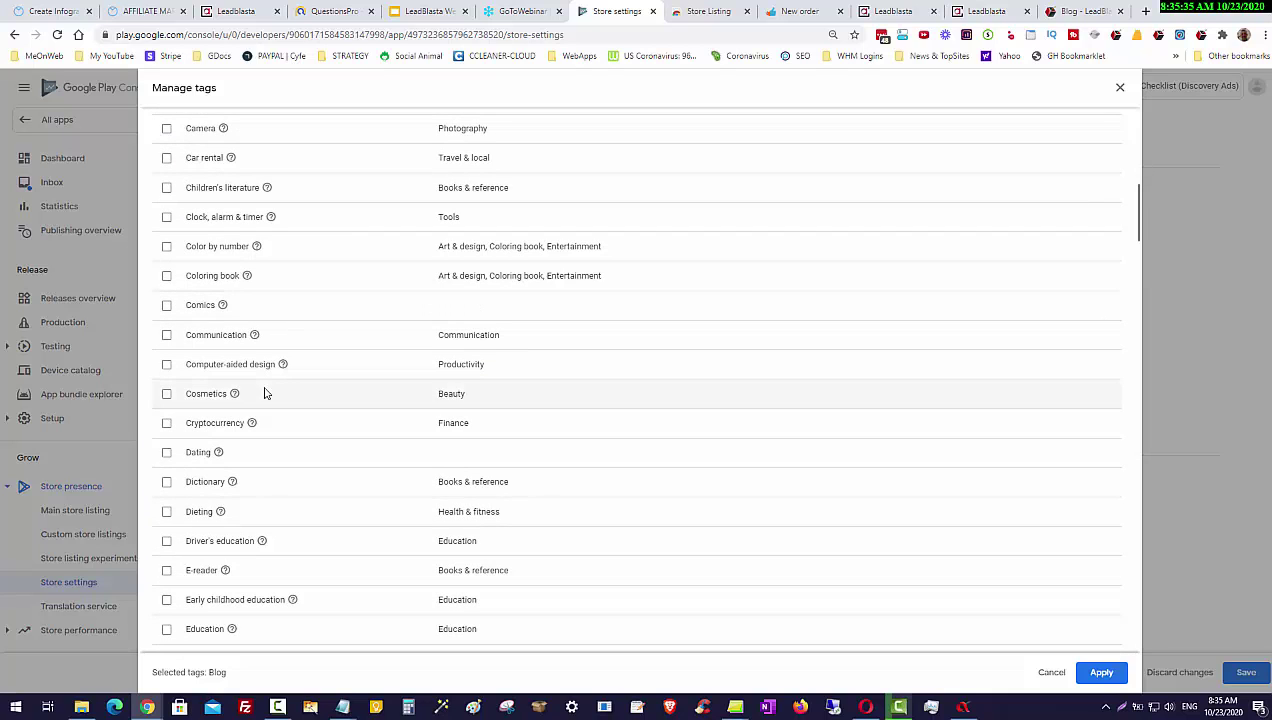
{"action": "scroll", "coordinate": [265, 393], "scroll_direction": "down", "scroll_amount": 4}
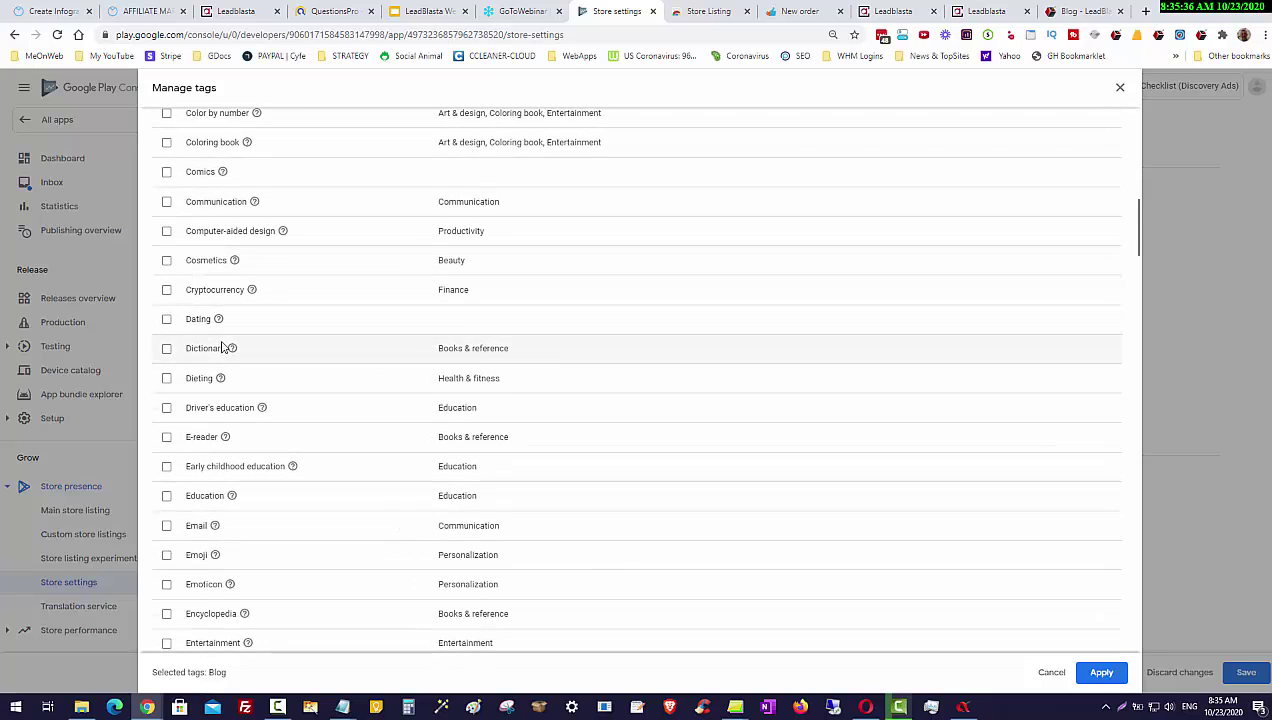
{"action": "scroll", "coordinate": [223, 345], "scroll_direction": "down", "scroll_amount": 1}
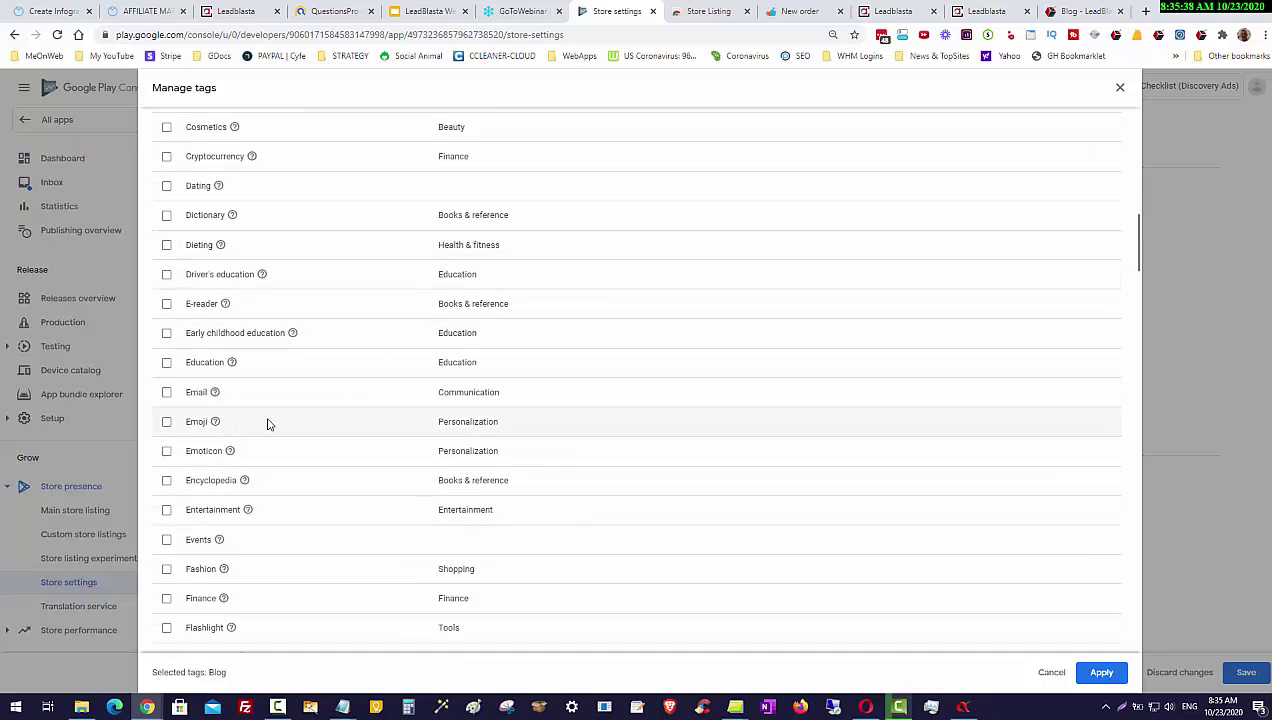
{"action": "left_click", "coordinate": [167, 392]}
{"action": "scroll", "coordinate": [365, 470], "scroll_direction": "down", "scroll_amount": 3}
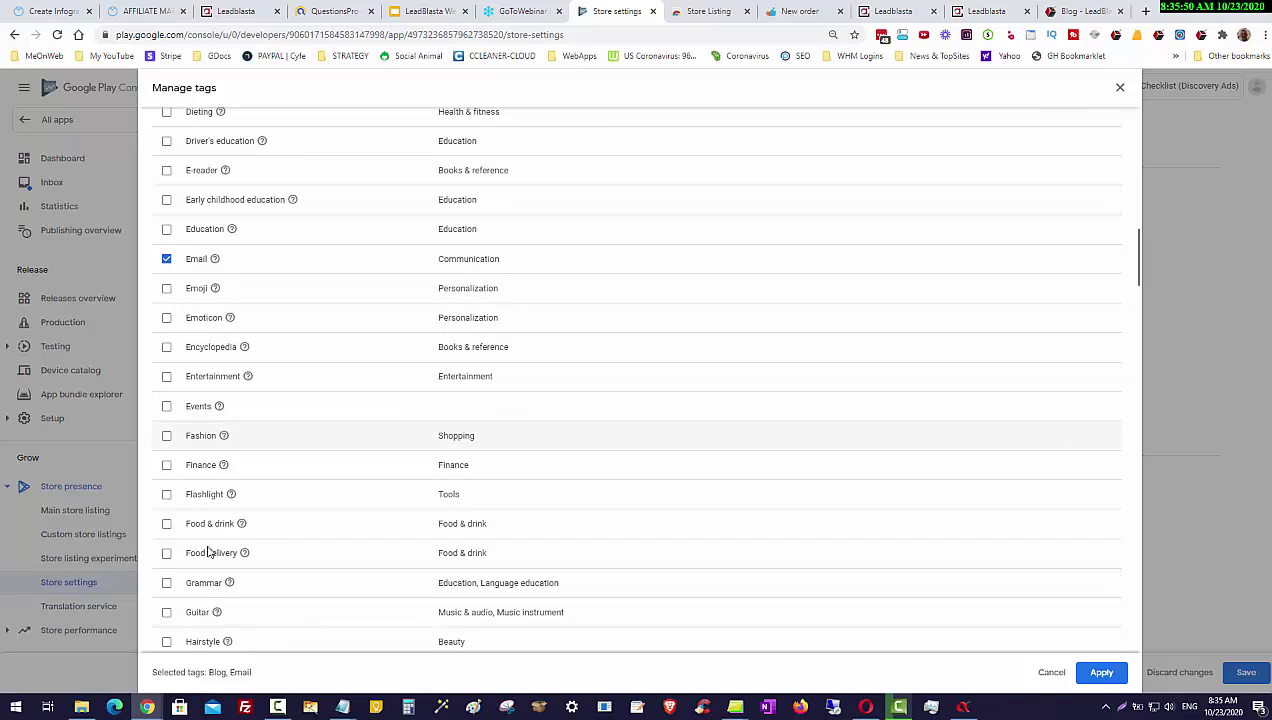
{"action": "scroll", "coordinate": [313, 454], "scroll_direction": "down", "scroll_amount": 3}
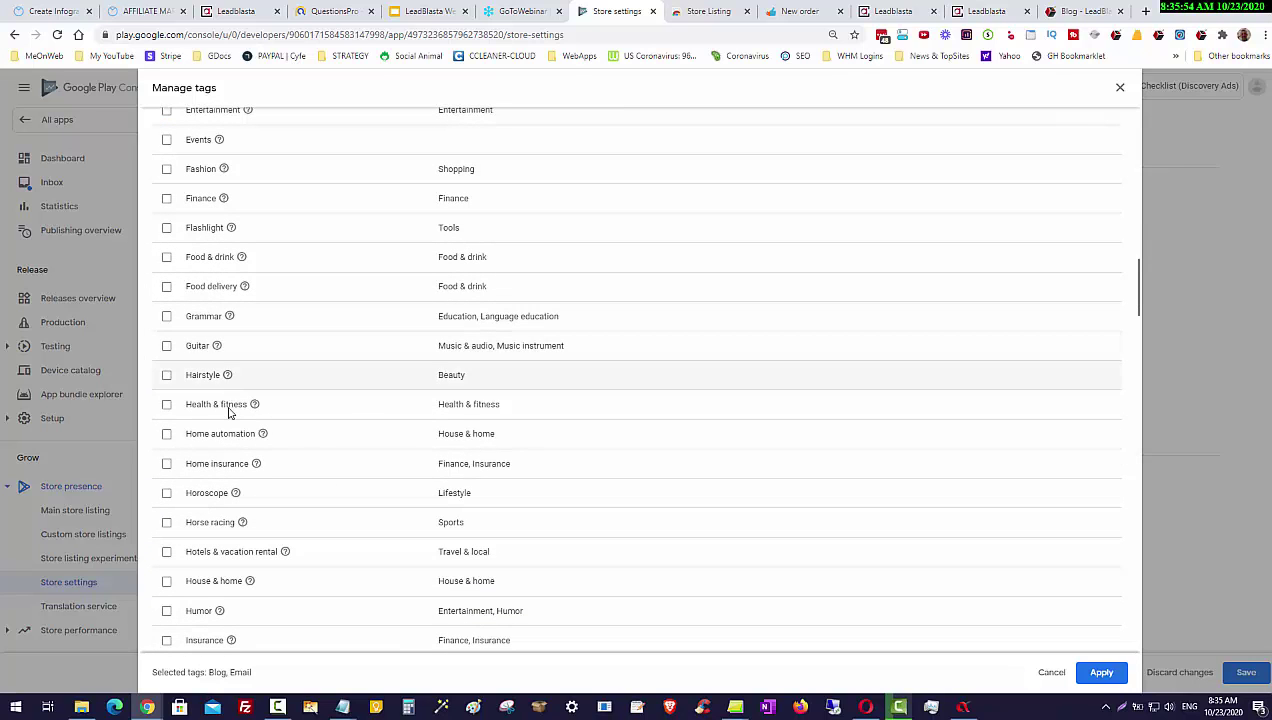
{"action": "scroll", "coordinate": [241, 488], "scroll_direction": "down", "scroll_amount": 1}
{"action": "scroll", "coordinate": [243, 490], "scroll_direction": "down", "scroll_amount": 3}
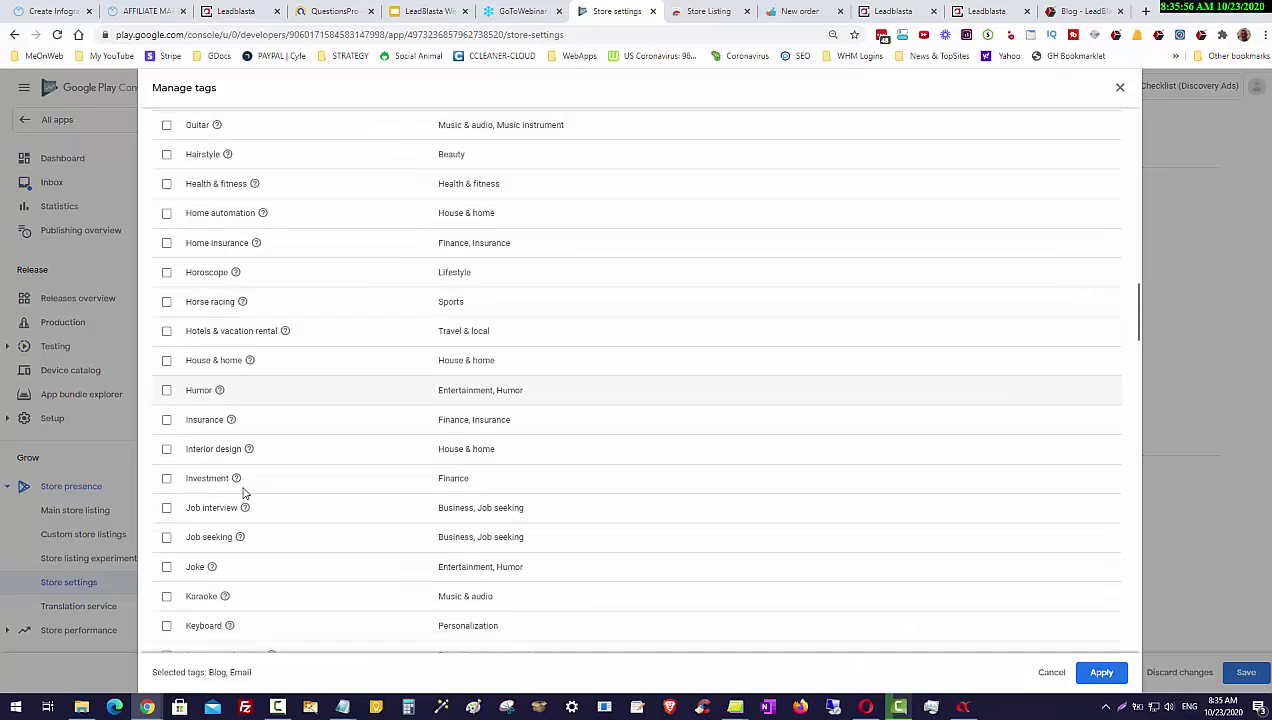
{"action": "scroll", "coordinate": [212, 430], "scroll_direction": "down", "scroll_amount": 2}
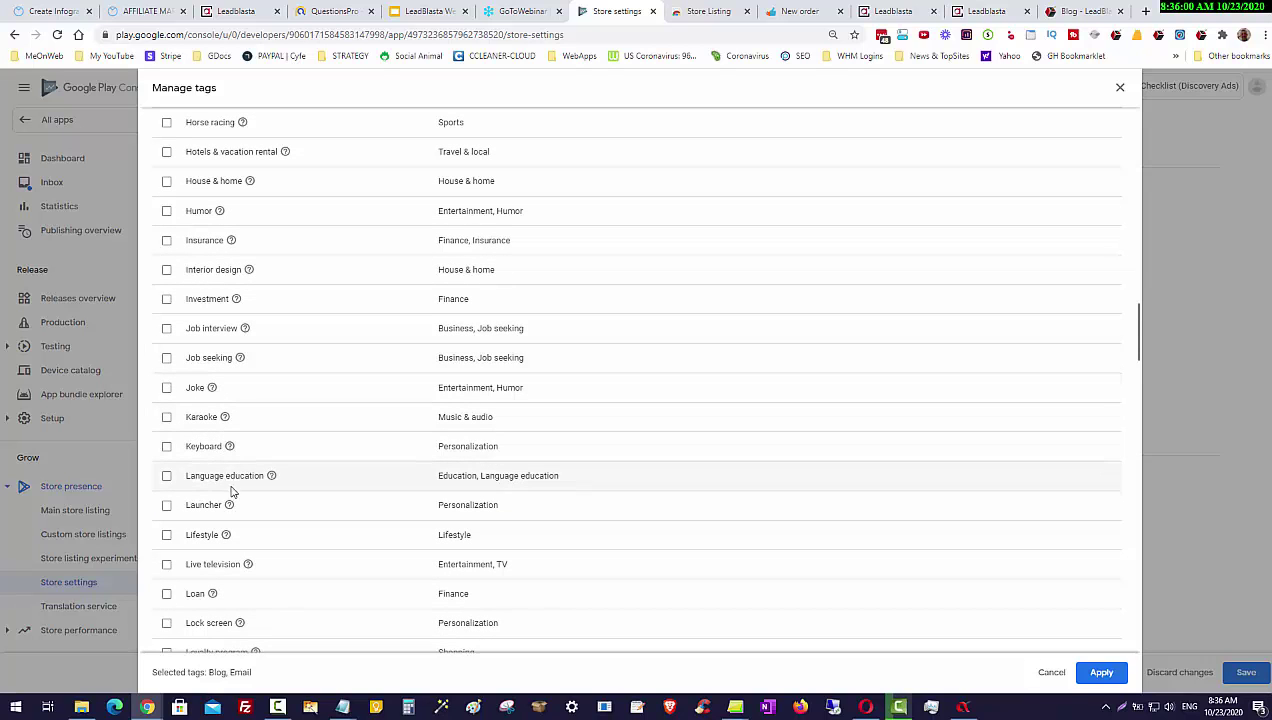
{"action": "scroll", "coordinate": [238, 487], "scroll_direction": "down", "scroll_amount": 2}
{"action": "scroll", "coordinate": [238, 487], "scroll_direction": "down", "scroll_amount": 5}
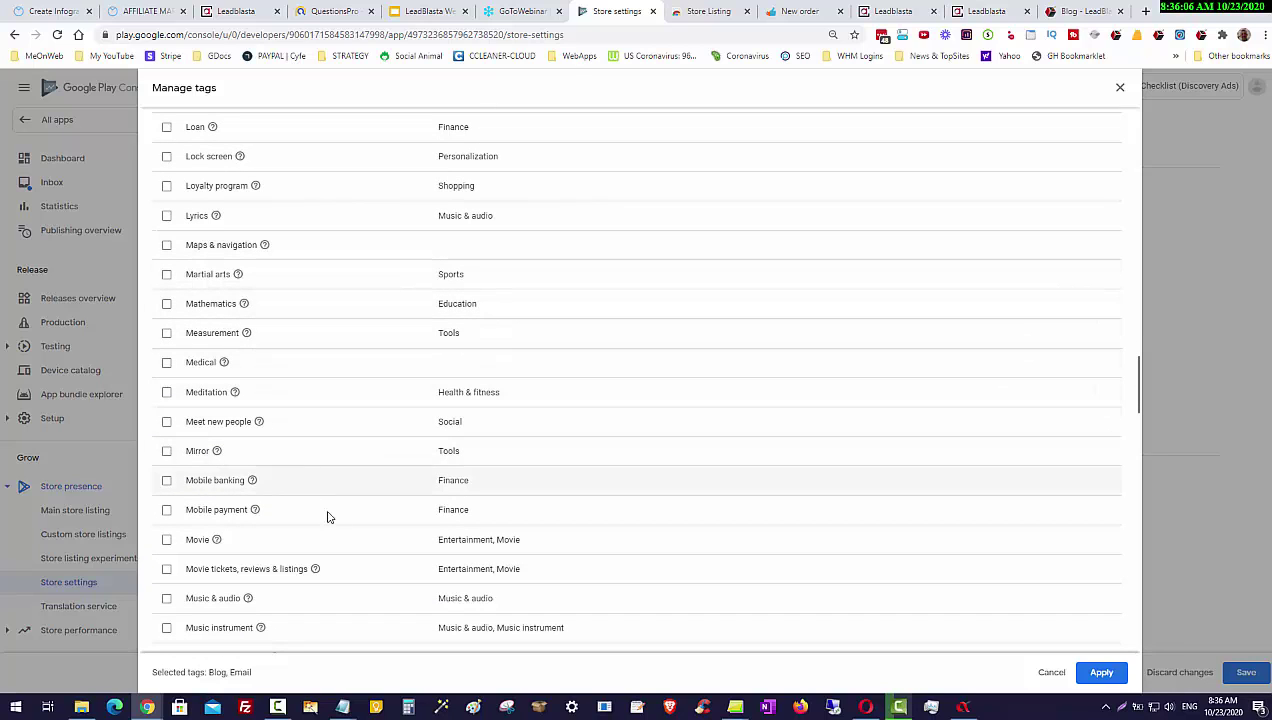
{"action": "scroll", "coordinate": [336, 527], "scroll_direction": "down", "scroll_amount": 2}
{"action": "scroll", "coordinate": [336, 532], "scroll_direction": "down", "scroll_amount": 2}
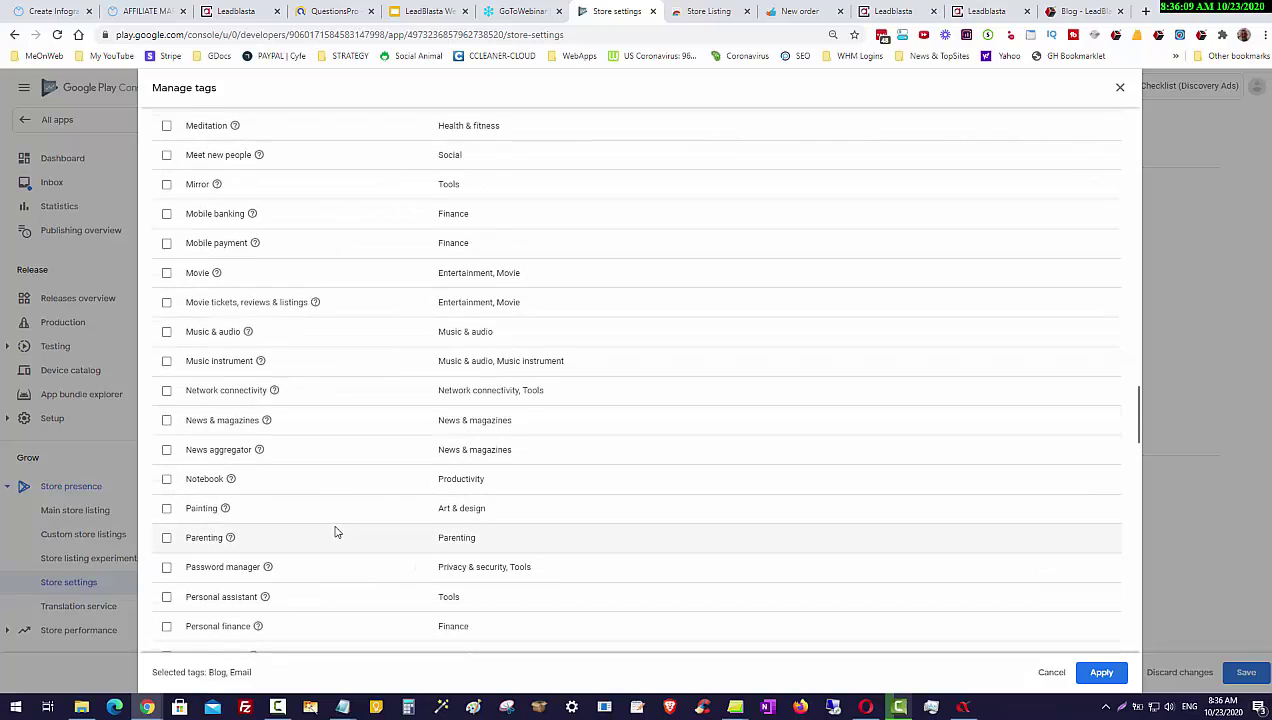
{"action": "scroll", "coordinate": [336, 532], "scroll_direction": "down", "scroll_amount": 3}
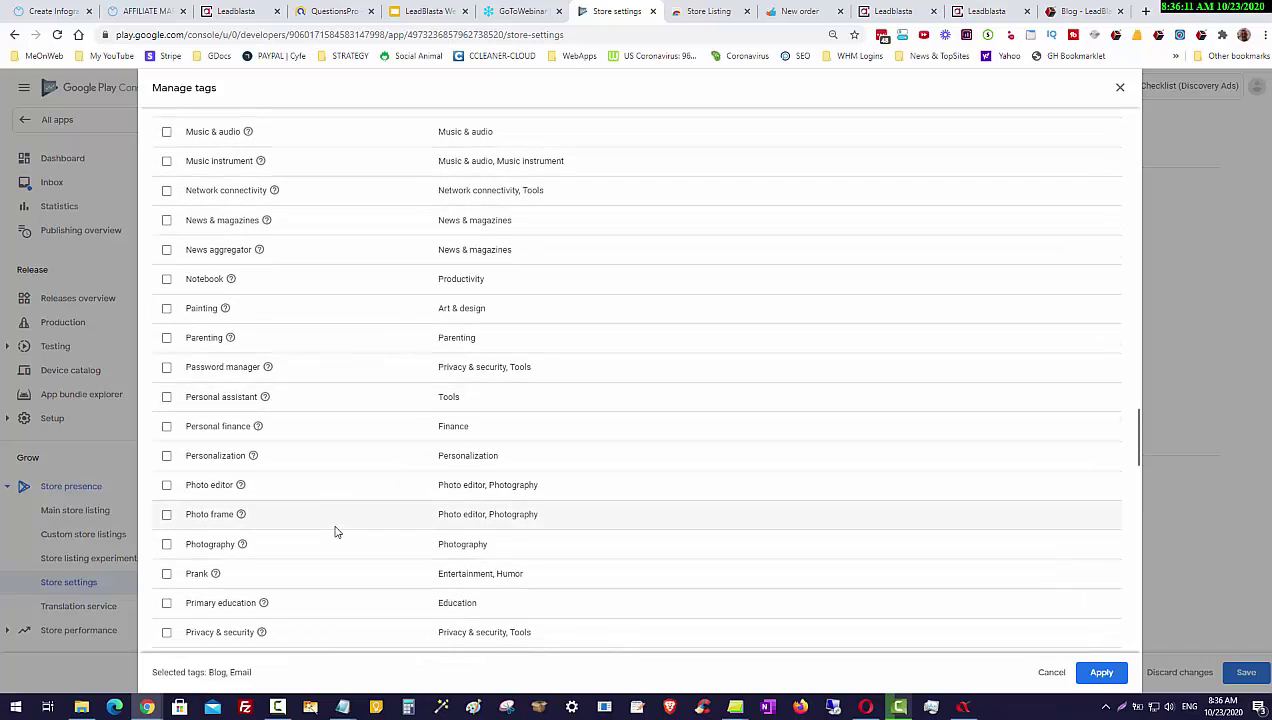
{"action": "scroll", "coordinate": [336, 532], "scroll_direction": "down", "scroll_amount": 5}
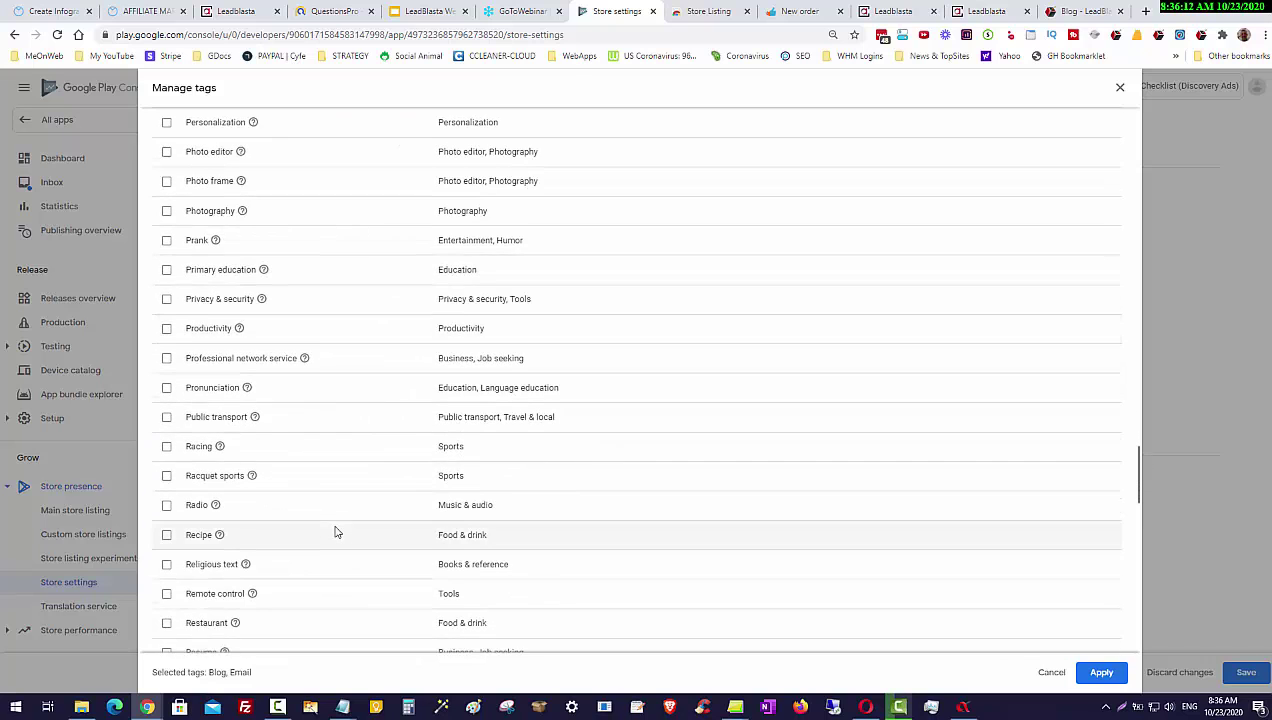
{"action": "scroll", "coordinate": [336, 532], "scroll_direction": "down", "scroll_amount": 6}
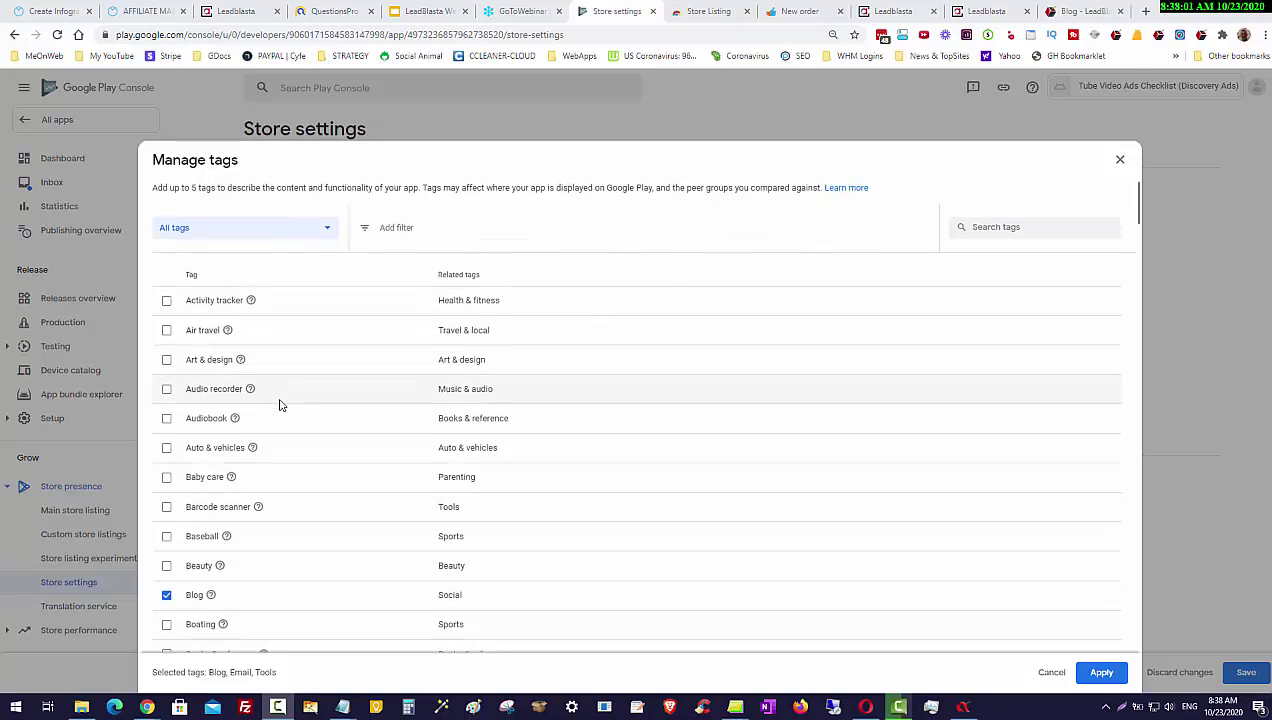
Step: Scroll down the tag list to reach the Tools tag
{"action": "scroll", "coordinate": [265, 403], "scroll_direction": "down", "scroll_amount": 3}
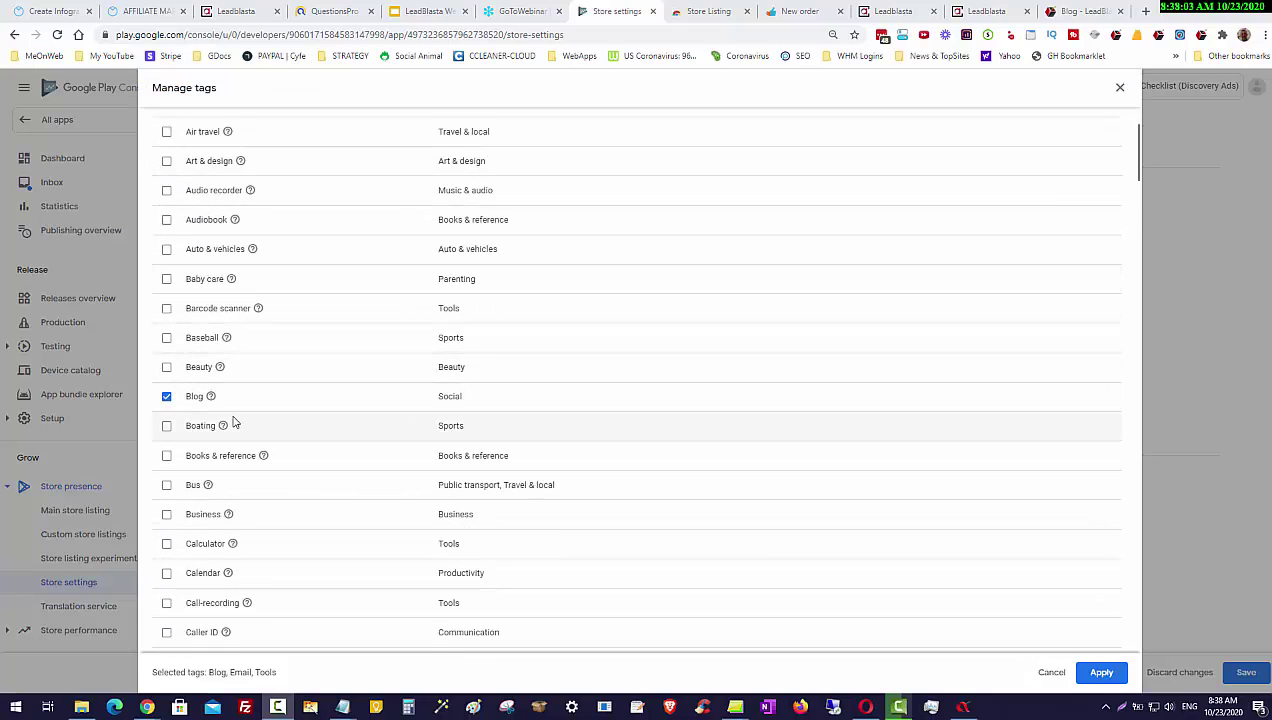
{"action": "scroll", "coordinate": [234, 420], "scroll_direction": "down", "scroll_amount": 1}
{"action": "scroll", "coordinate": [235, 417], "scroll_direction": "down", "scroll_amount": 2}
{"action": "scroll", "coordinate": [238, 415], "scroll_direction": "down", "scroll_amount": 3}
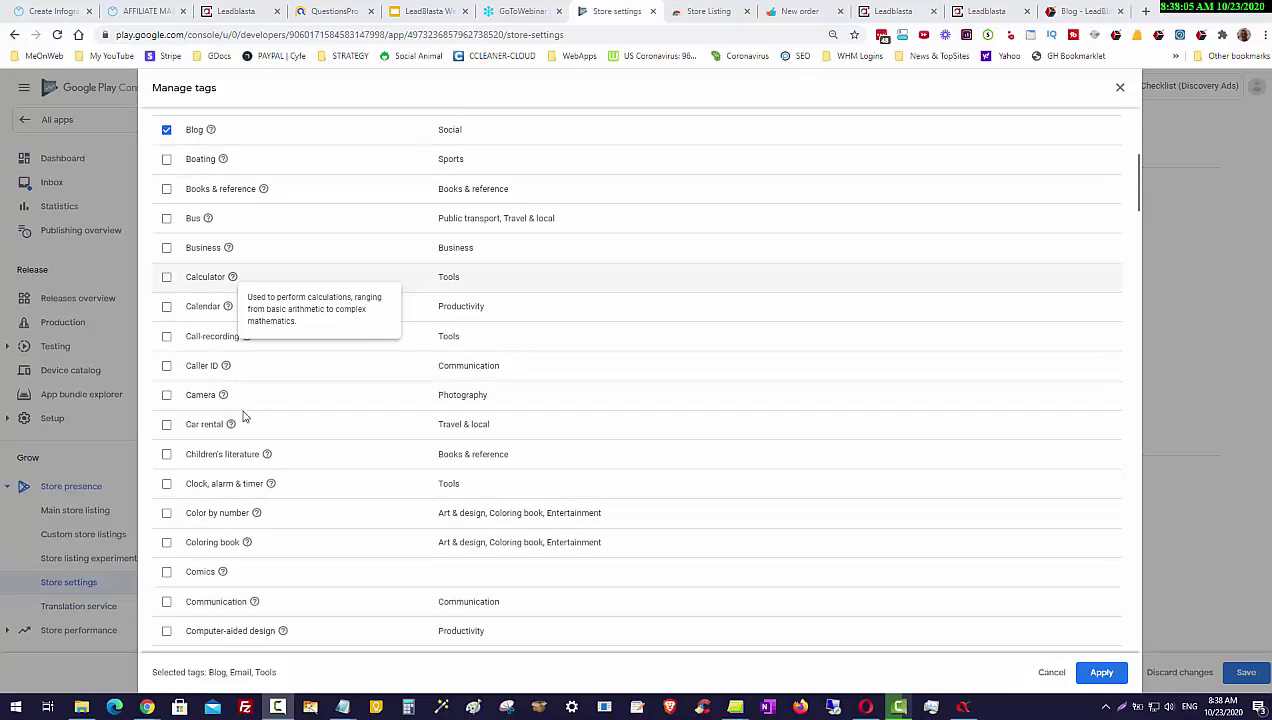
{"action": "scroll", "coordinate": [596, 505], "scroll_direction": "down", "scroll_amount": 3}
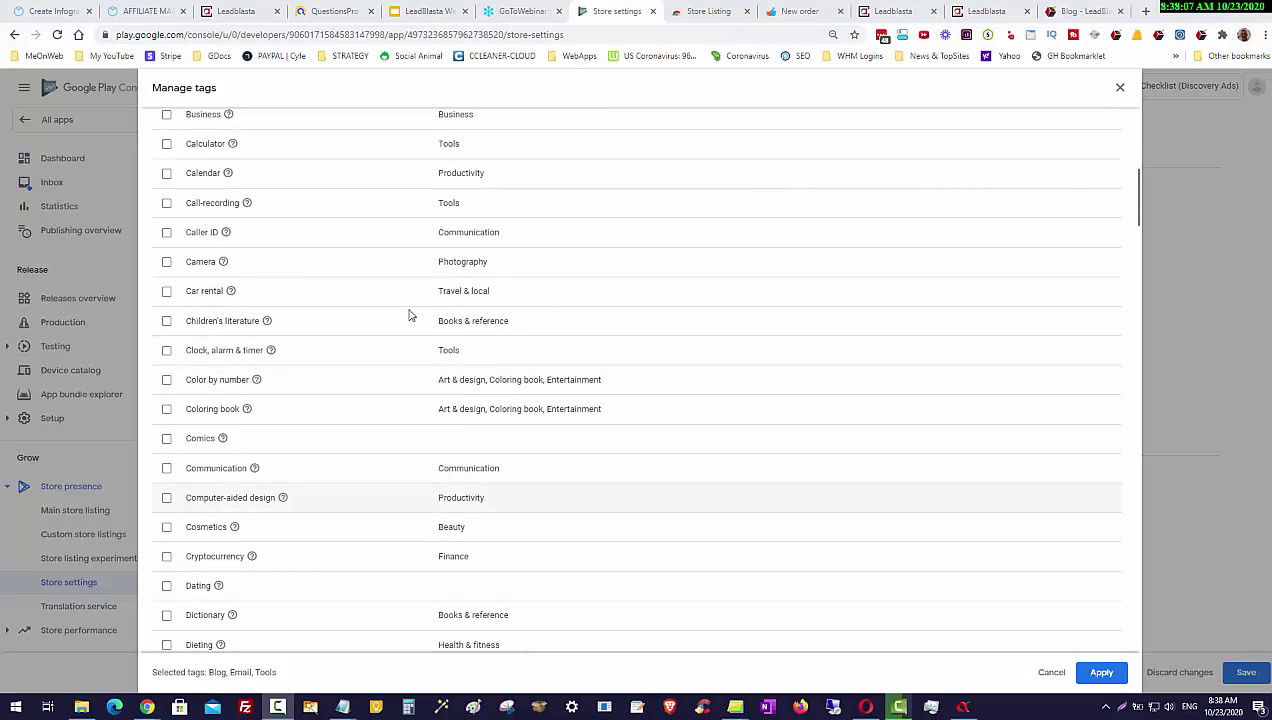
{"action": "scroll", "coordinate": [268, 423], "scroll_direction": "down", "scroll_amount": 3}
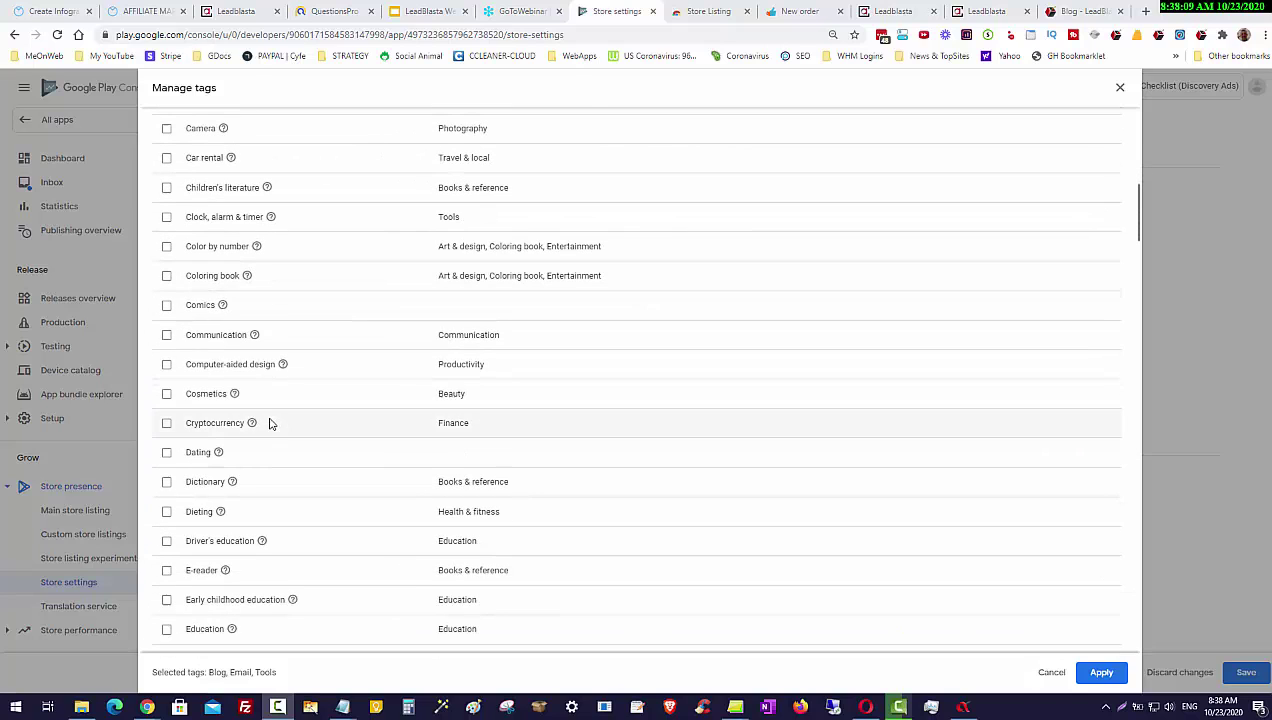
{"action": "scroll", "coordinate": [383, 412], "scroll_direction": "down", "scroll_amount": 3}
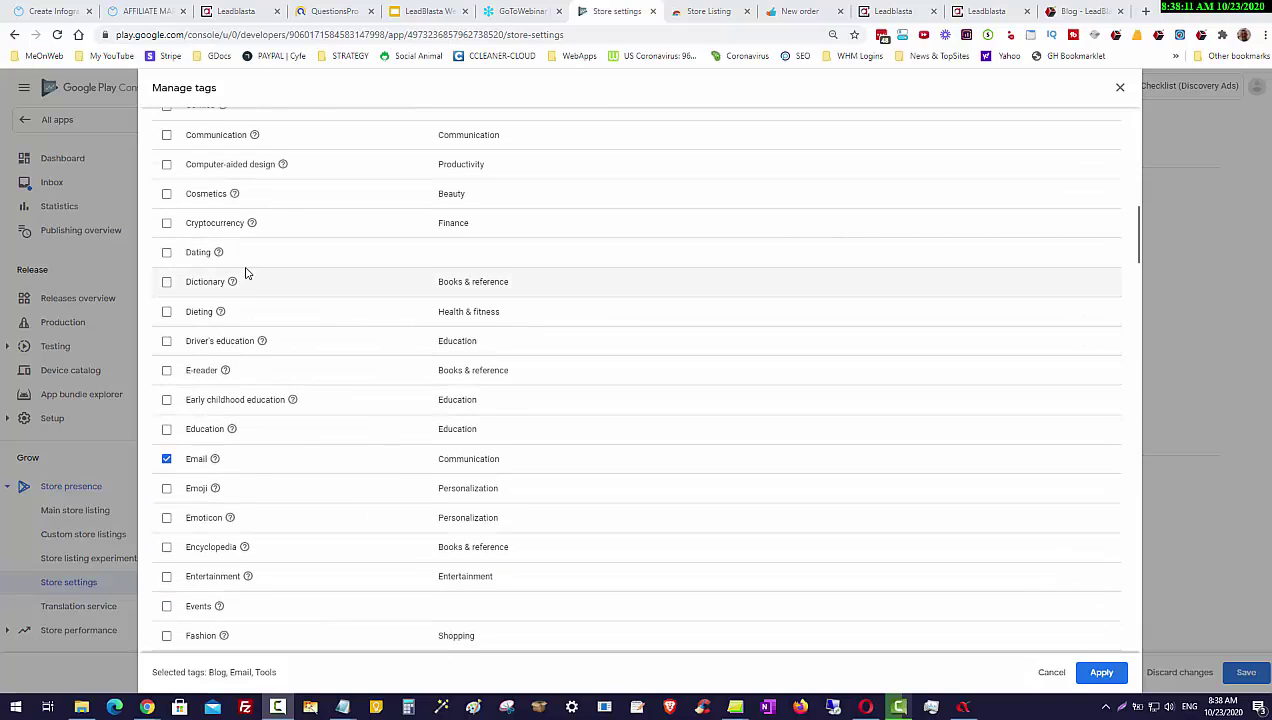
{"action": "mouse_move", "coordinate": [214, 460]}
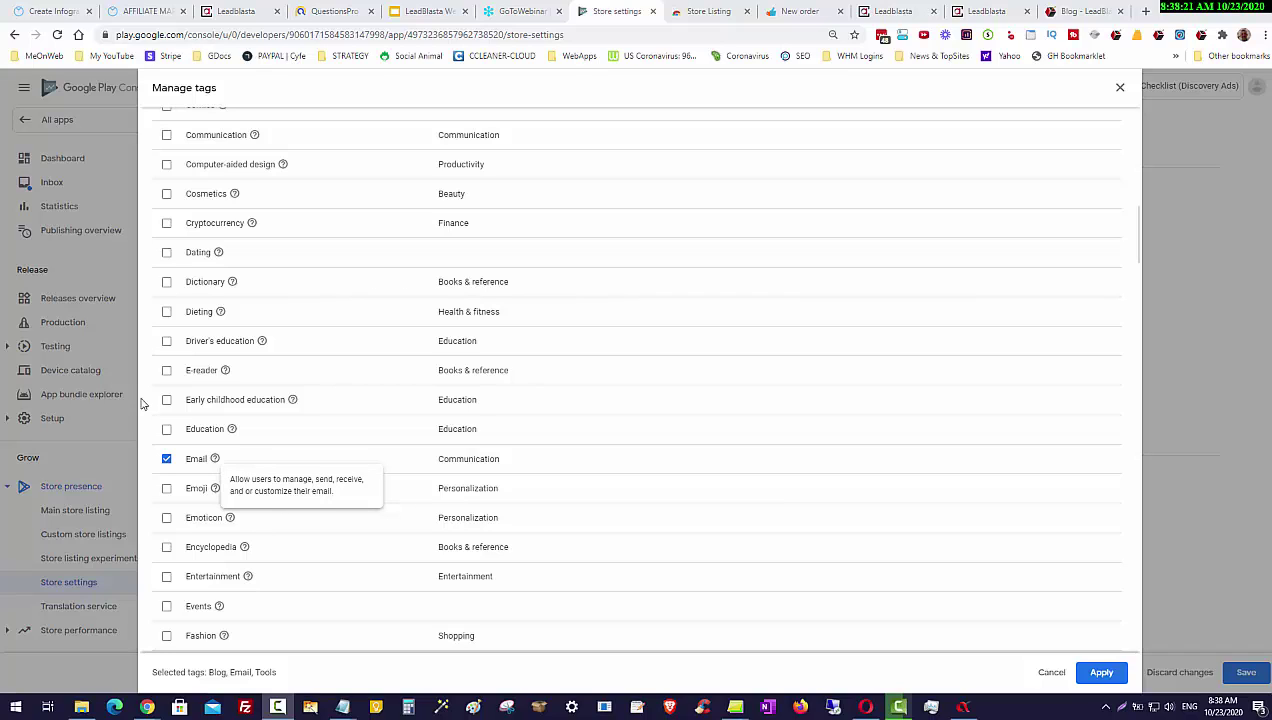
Step: Tick the Education tag and scroll further down the tag list
{"action": "left_click", "coordinate": [166, 429]}
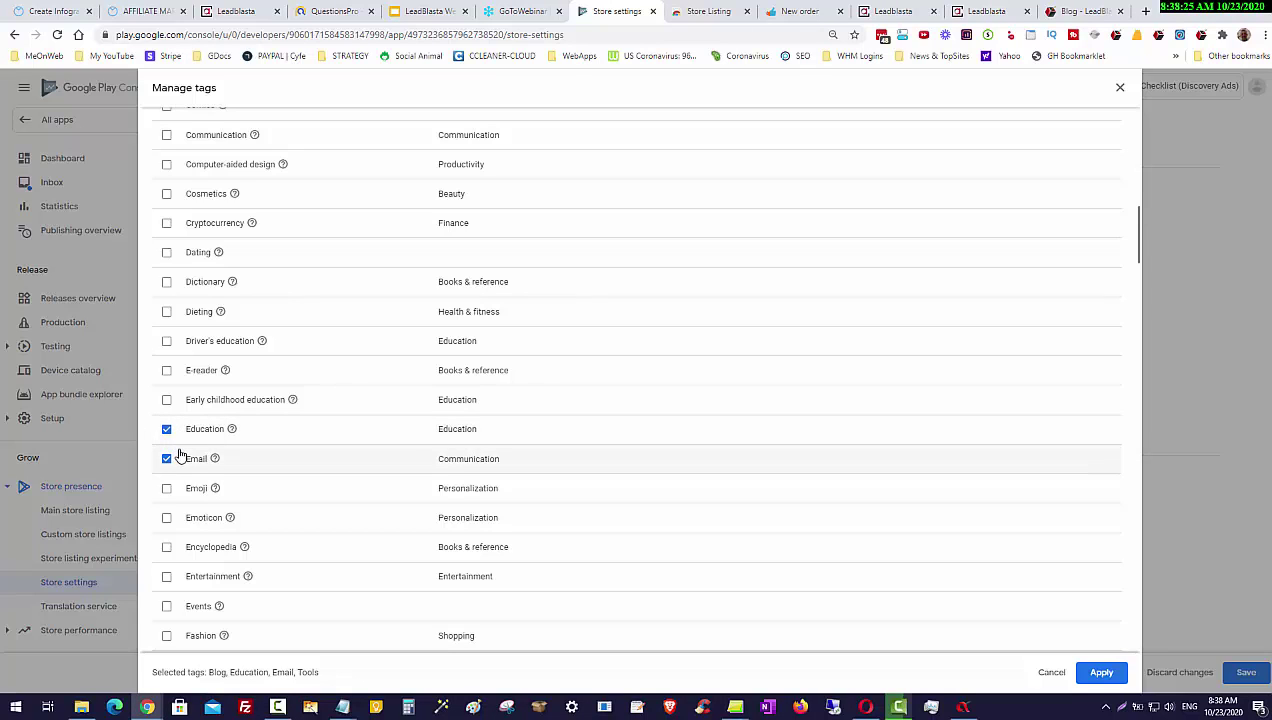
{"action": "scroll", "coordinate": [180, 455], "scroll_direction": "down", "scroll_amount": 1}
{"action": "scroll", "coordinate": [180, 455], "scroll_direction": "down", "scroll_amount": 1}
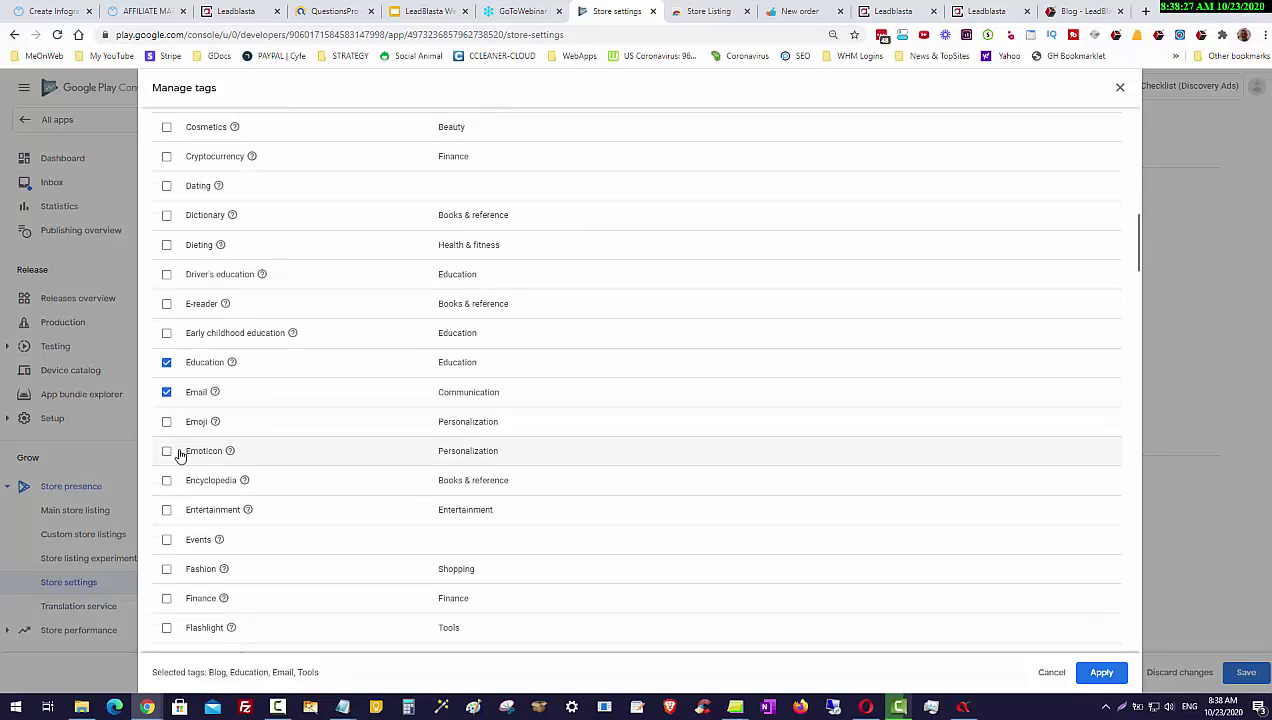
{"action": "scroll", "coordinate": [312, 520], "scroll_direction": "down", "scroll_amount": 1}
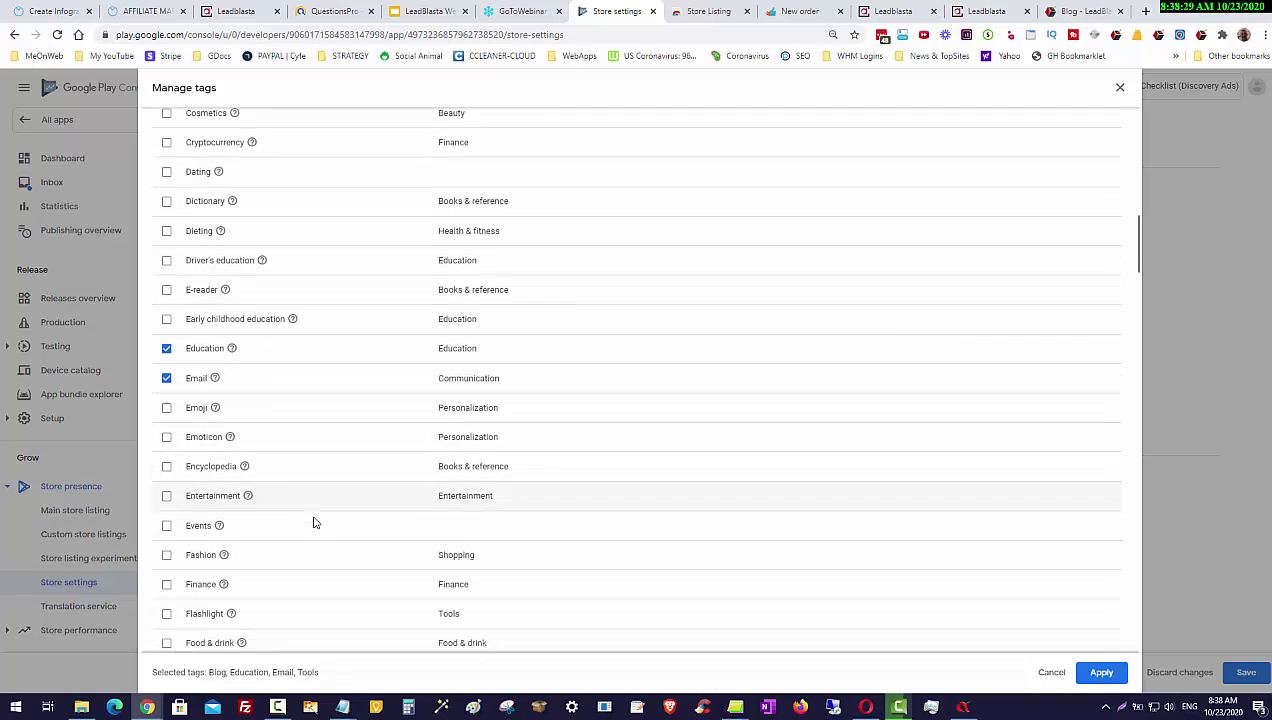
{"action": "scroll", "coordinate": [313, 522], "scroll_direction": "down", "scroll_amount": 1}
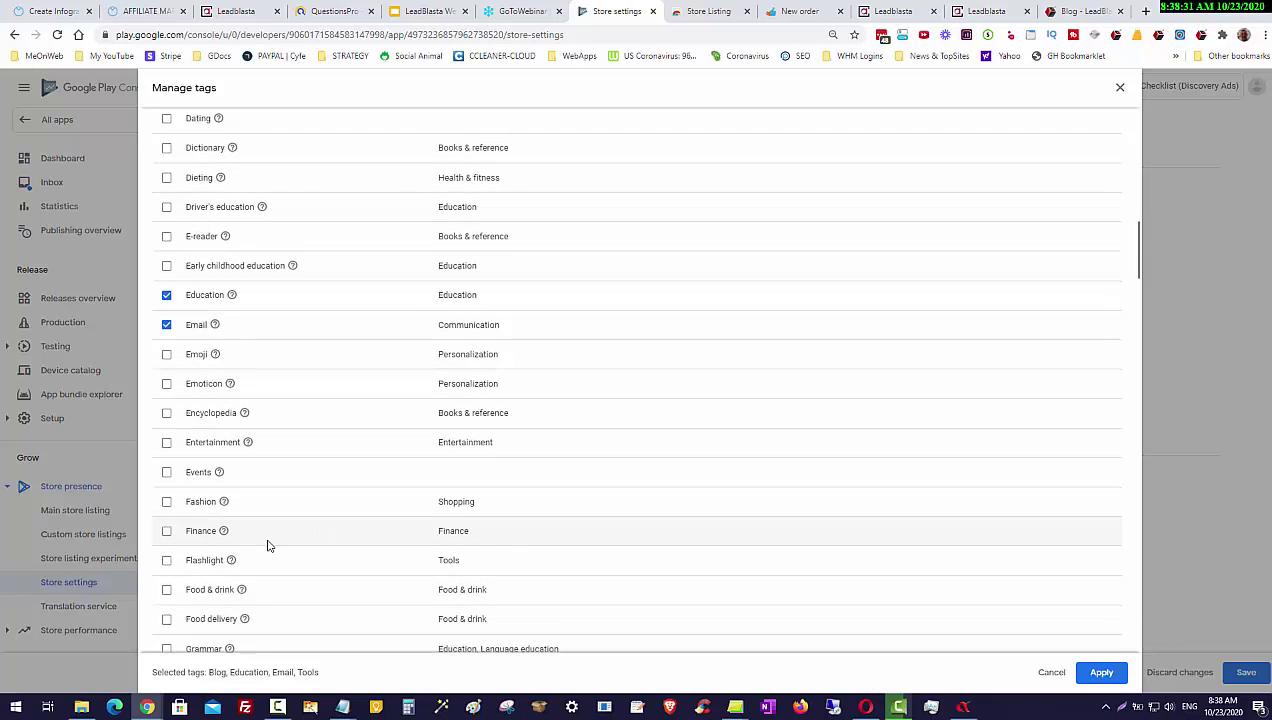
{"action": "scroll", "coordinate": [268, 545], "scroll_direction": "down", "scroll_amount": 2}
{"action": "scroll", "coordinate": [250, 515], "scroll_direction": "down", "scroll_amount": 5}
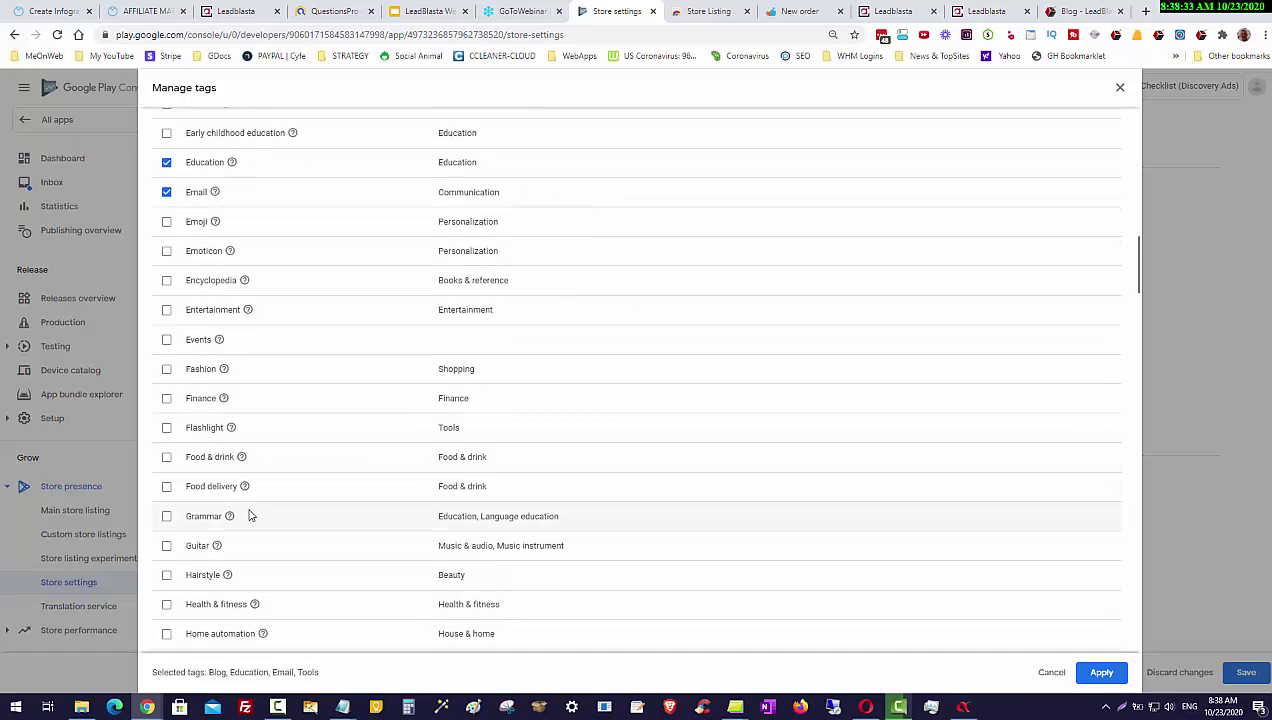
{"action": "scroll", "coordinate": [250, 515], "scroll_direction": "down", "scroll_amount": 4}
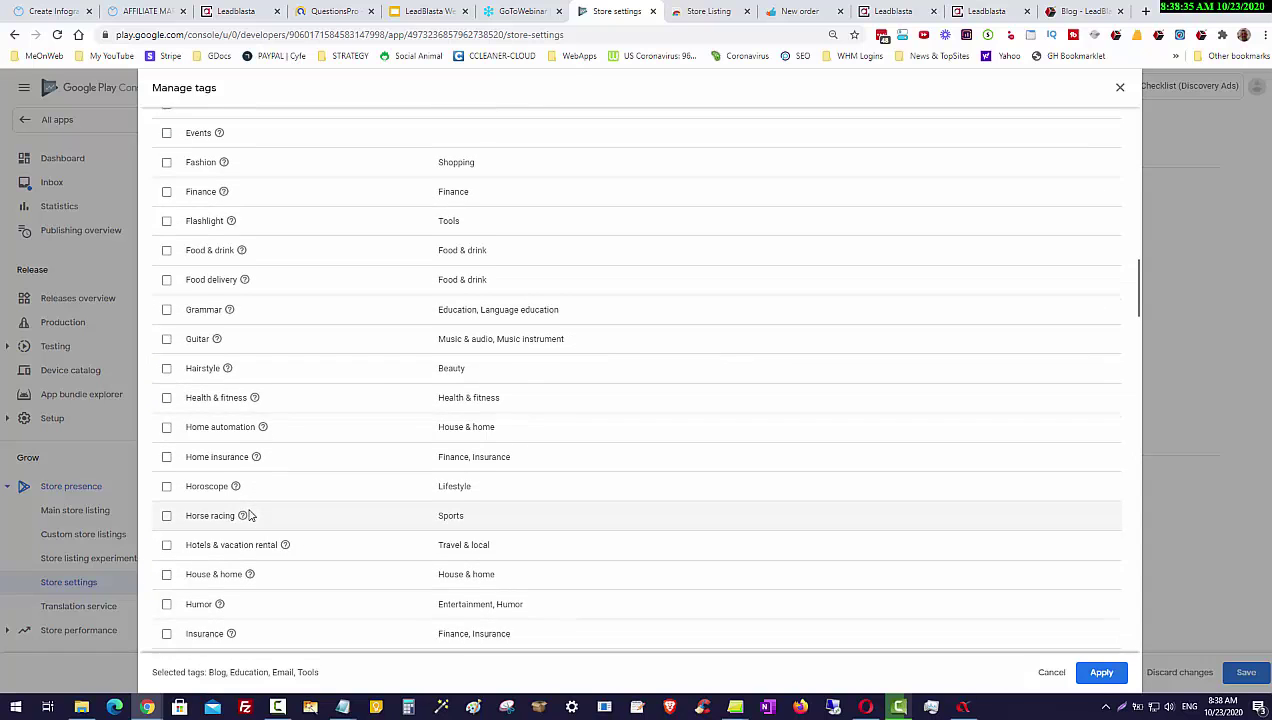
{"action": "scroll", "coordinate": [250, 515], "scroll_direction": "down", "scroll_amount": 5}
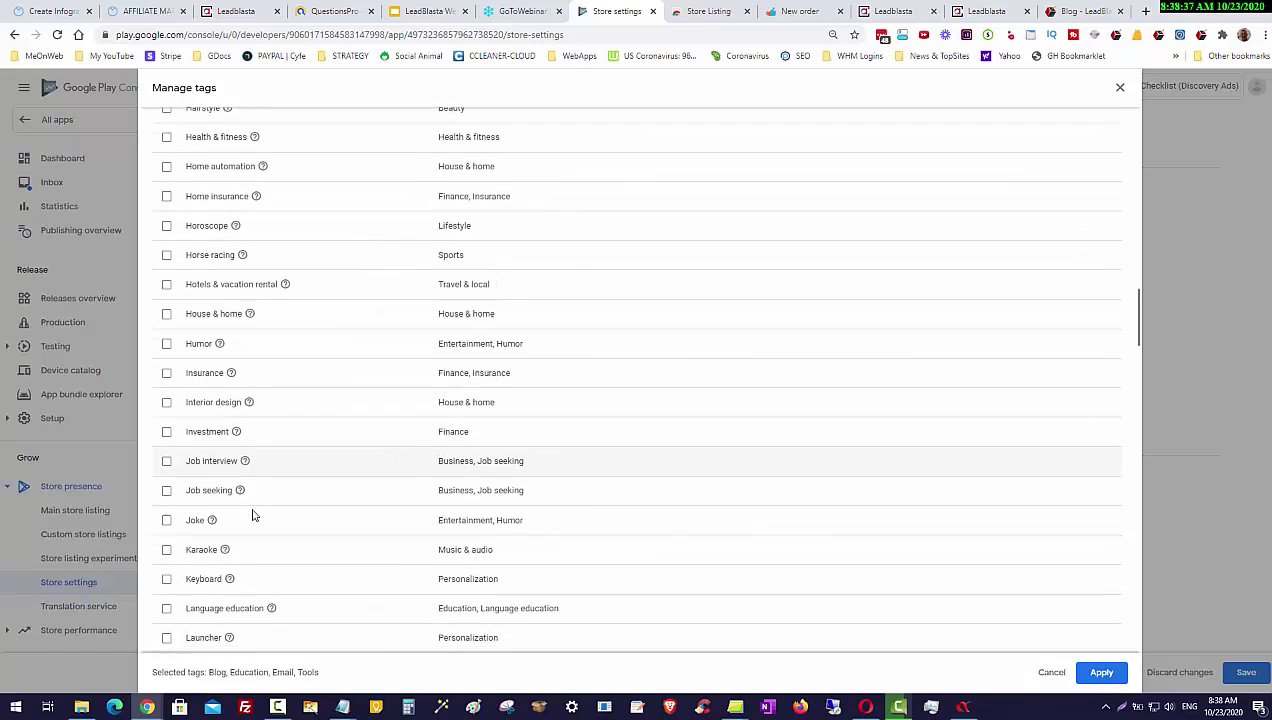
{"action": "scroll", "coordinate": [253, 515], "scroll_direction": "down", "scroll_amount": 2}
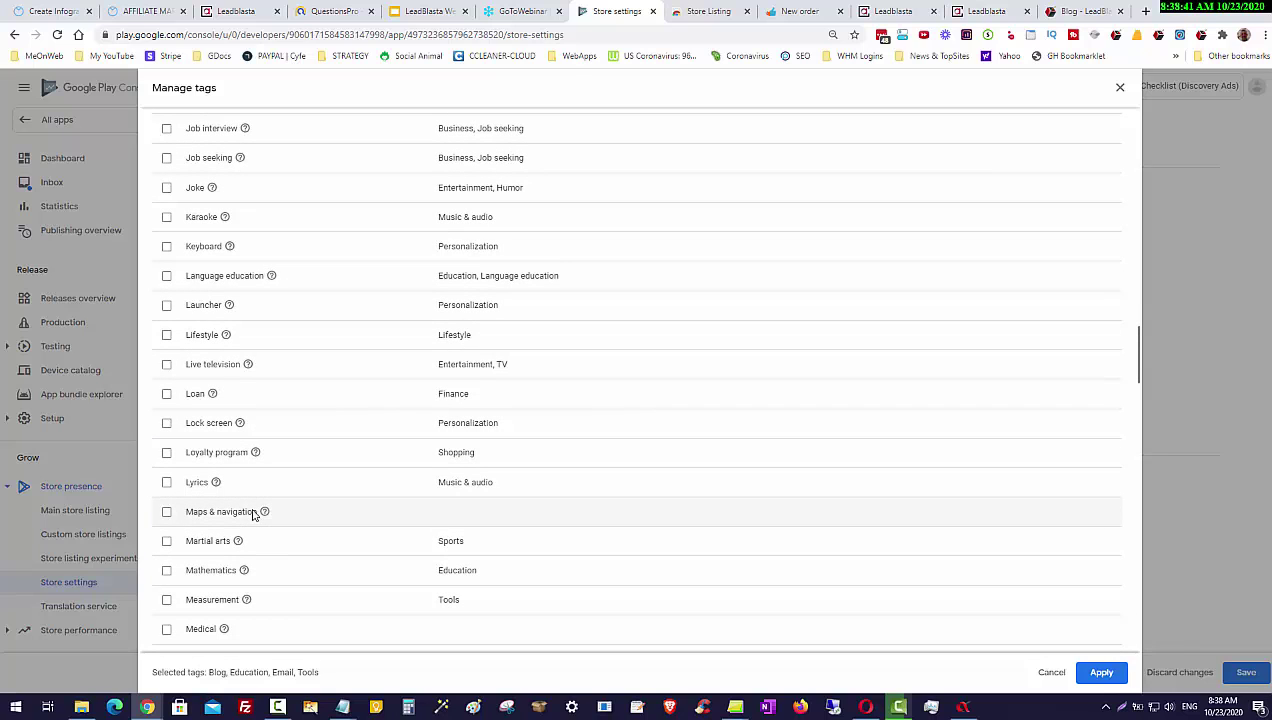
{"action": "scroll", "coordinate": [254, 514], "scroll_direction": "down", "scroll_amount": 5}
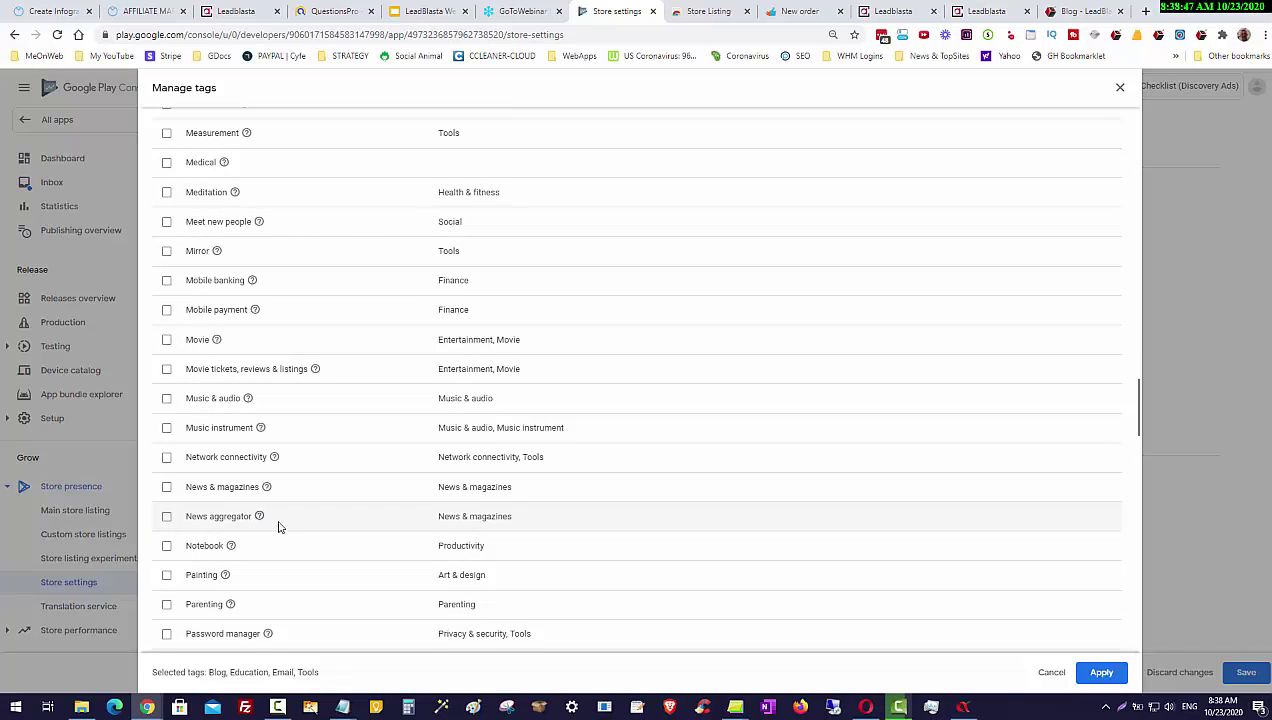
{"action": "scroll", "coordinate": [279, 527], "scroll_direction": "down", "scroll_amount": 2}
{"action": "scroll", "coordinate": [280, 527], "scroll_direction": "down", "scroll_amount": 2}
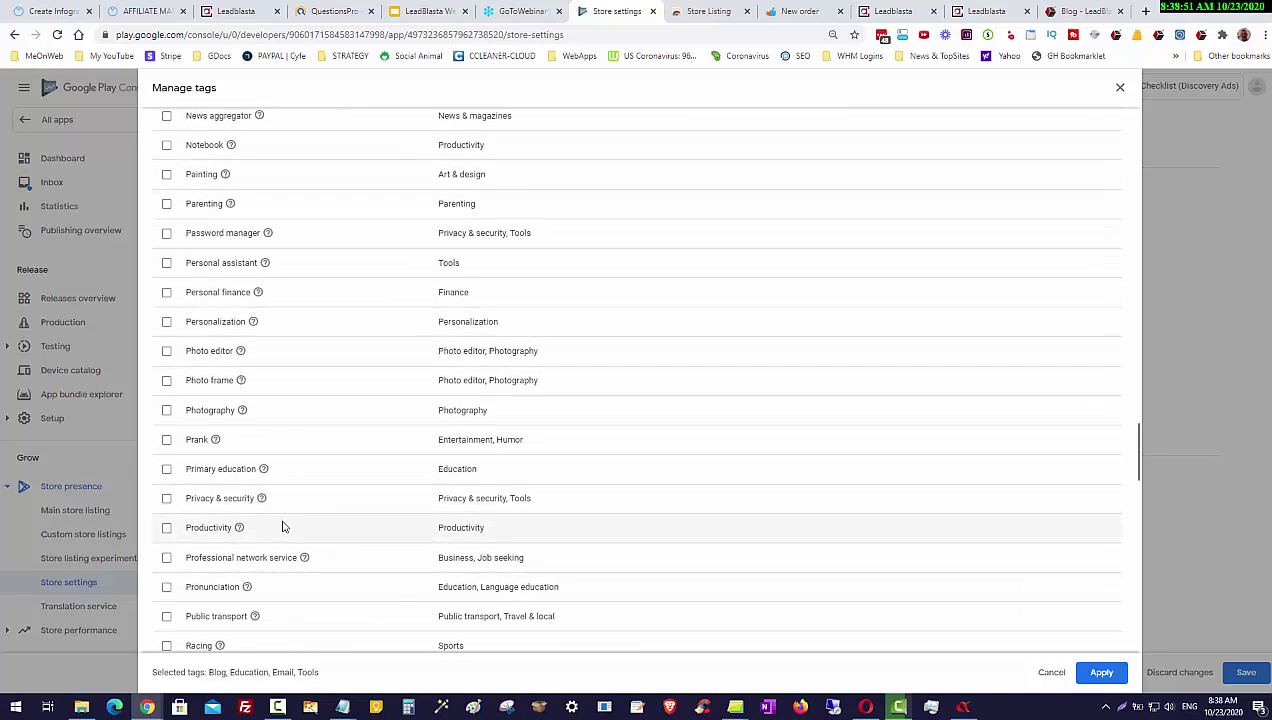
{"action": "scroll", "coordinate": [282, 527], "scroll_direction": "down", "scroll_amount": 2}
{"action": "scroll", "coordinate": [282, 527], "scroll_direction": "down", "scroll_amount": 1}
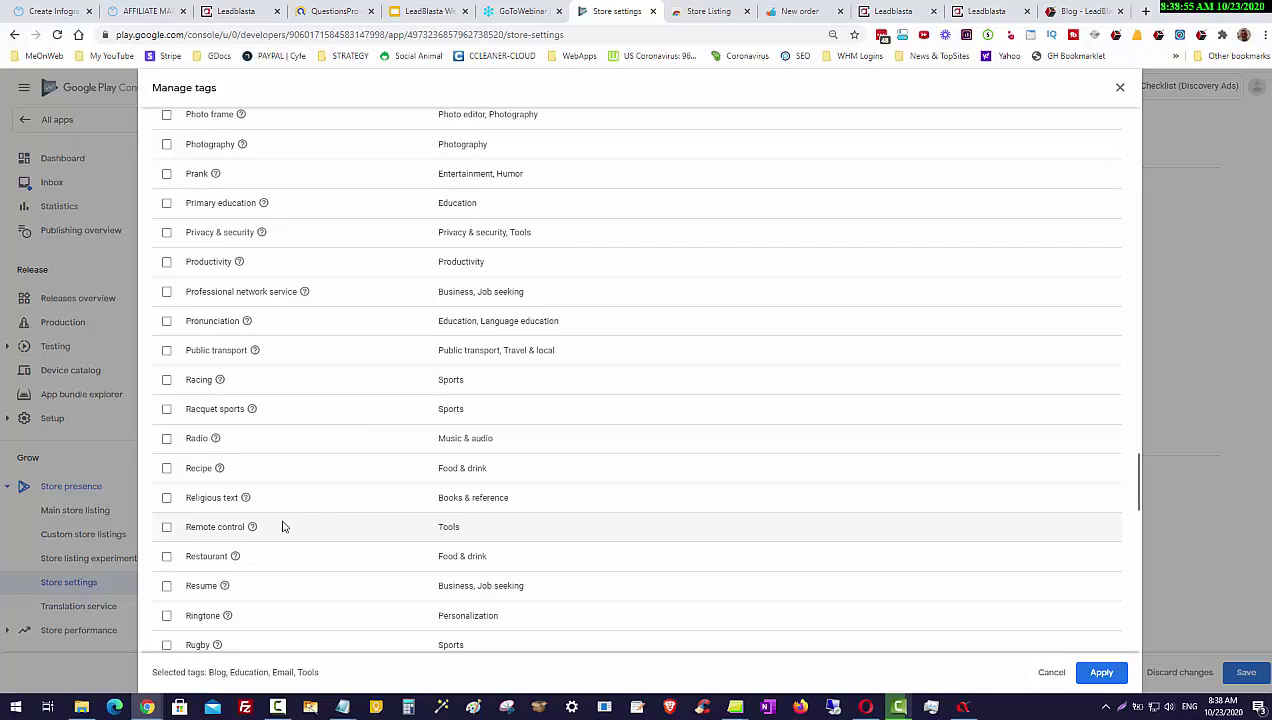
Step: Tick Productivity and apply the five tags: Blog, Education, Email, Productivity, Tools
{"action": "mouse_move", "coordinate": [240, 270]}
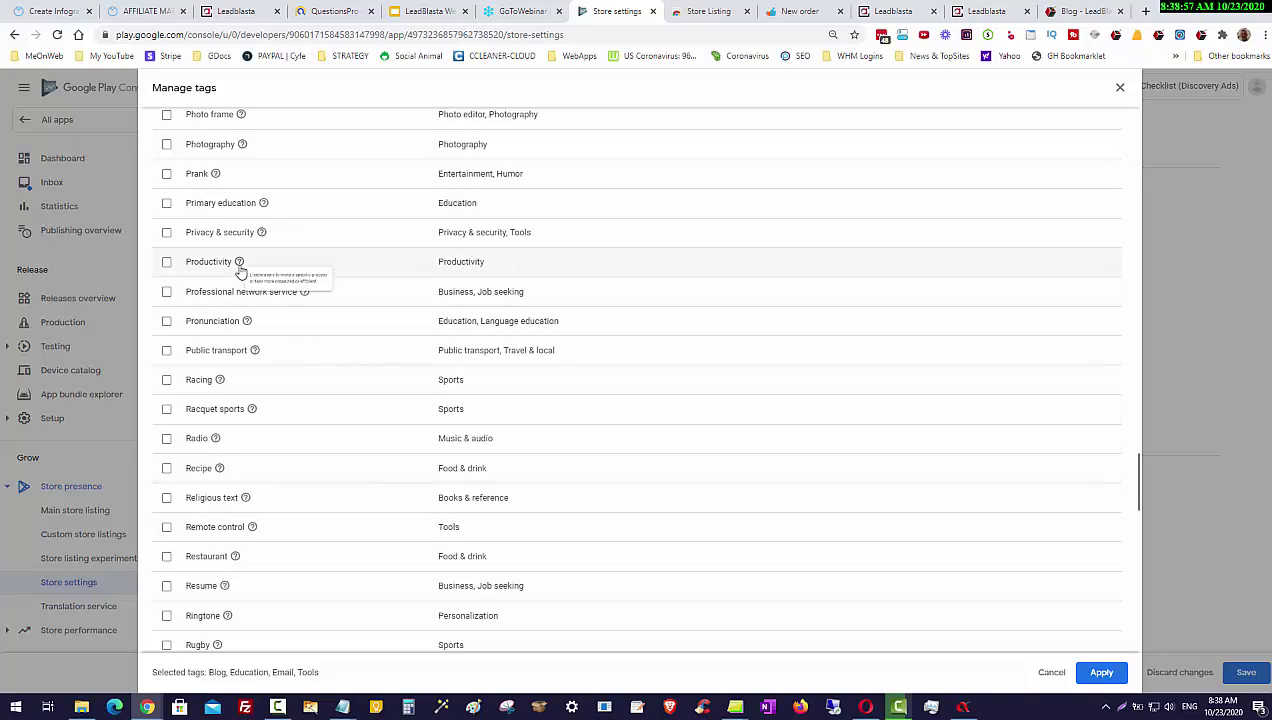
{"action": "left_click", "coordinate": [167, 265]}
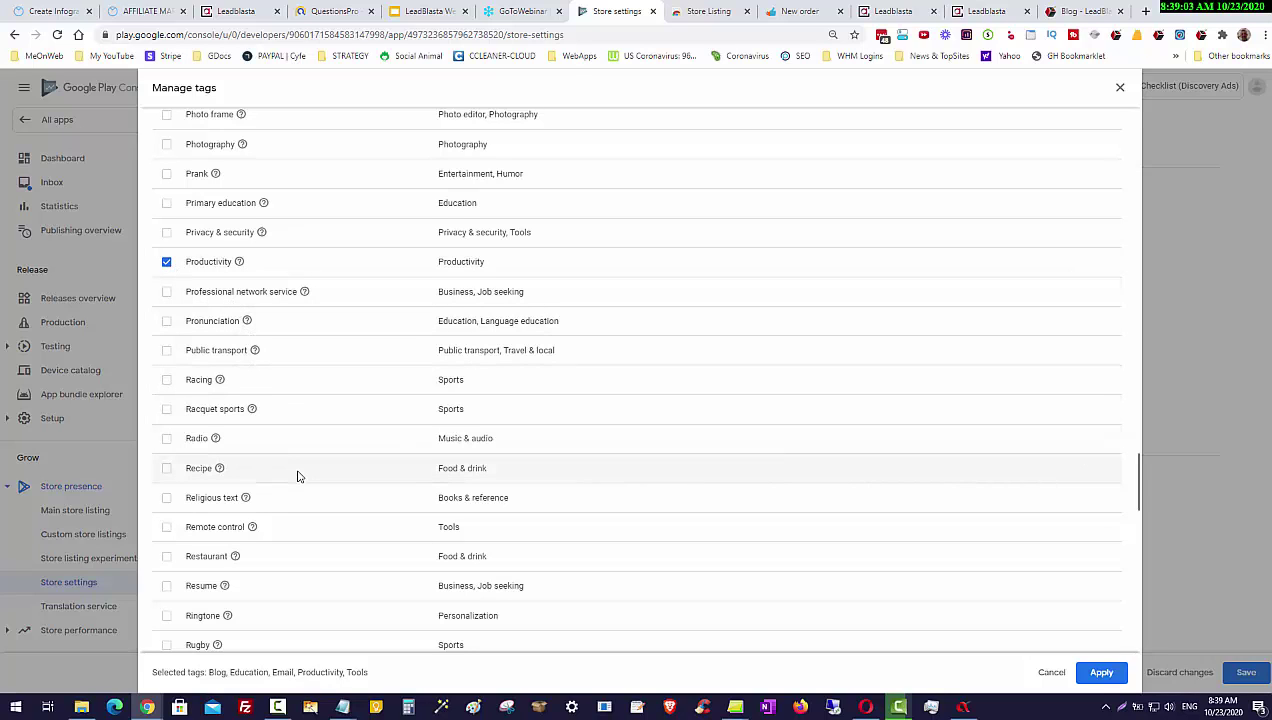
{"action": "scroll", "coordinate": [297, 476], "scroll_direction": "down", "scroll_amount": 1}
{"action": "scroll", "coordinate": [307, 477], "scroll_direction": "down", "scroll_amount": 1}
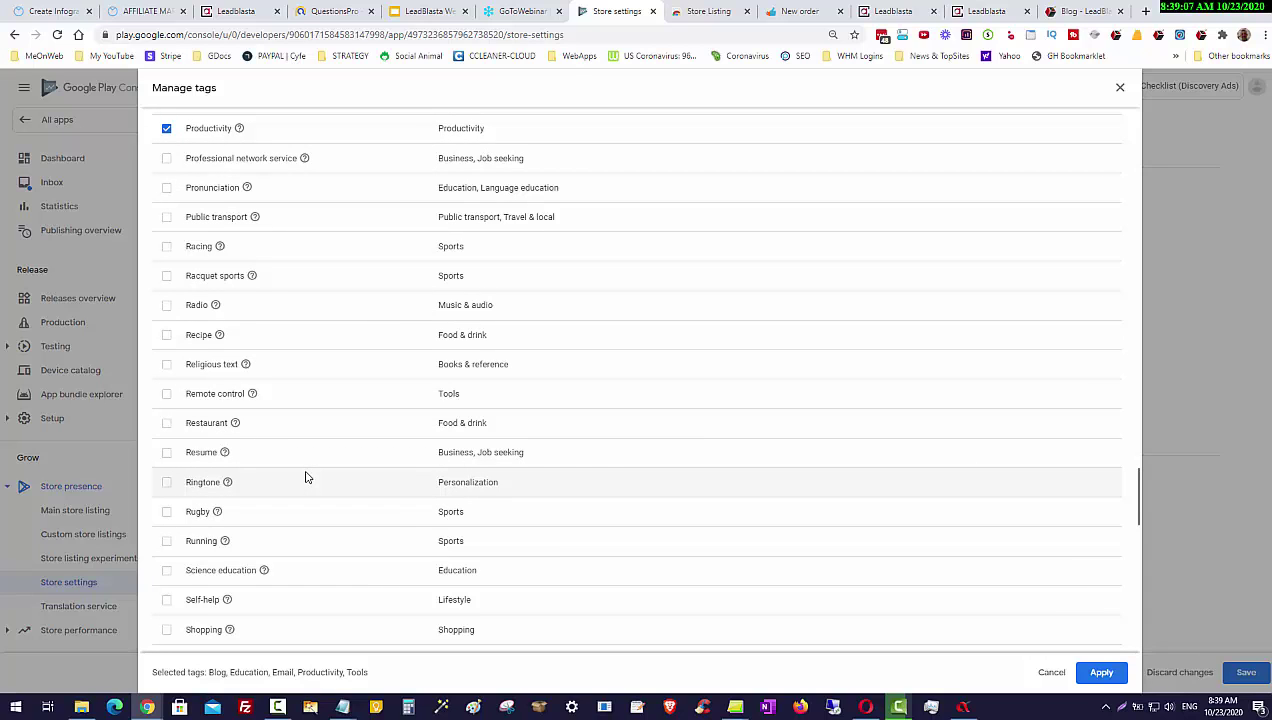
{"action": "scroll", "coordinate": [307, 477], "scroll_direction": "down", "scroll_amount": 2}
{"action": "scroll", "coordinate": [307, 477], "scroll_direction": "down", "scroll_amount": 2}
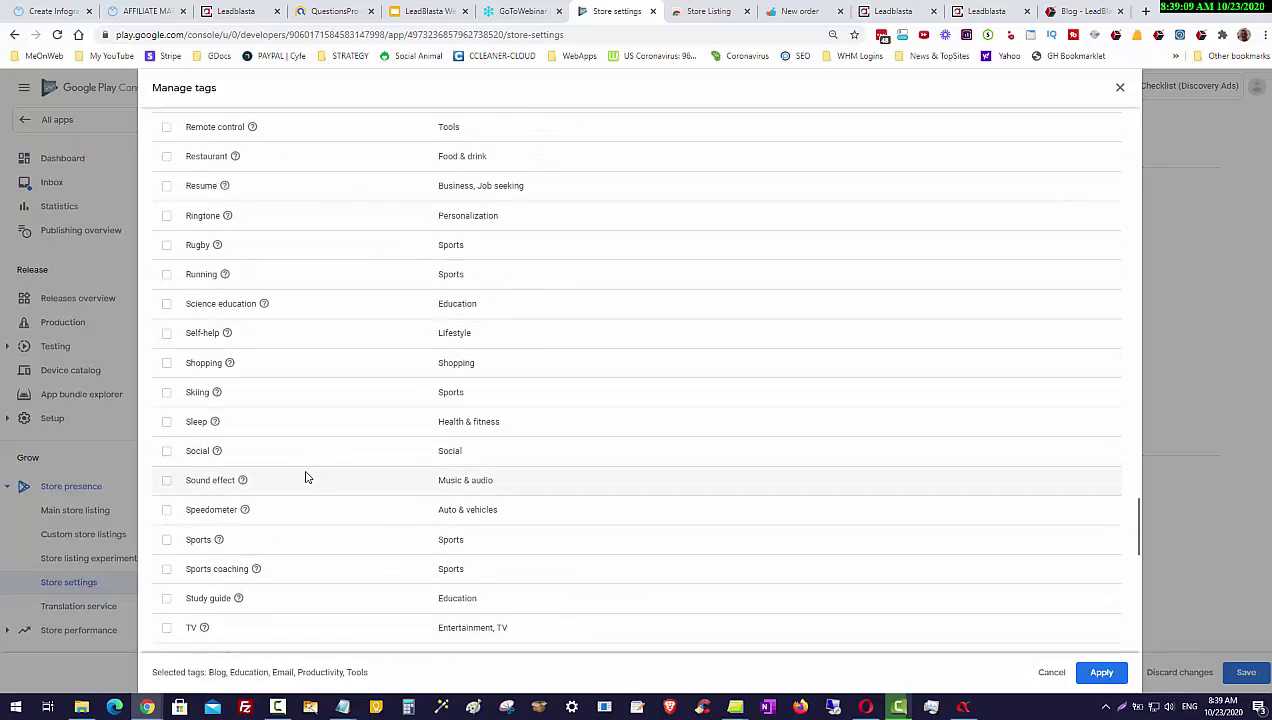
{"action": "scroll", "coordinate": [307, 477], "scroll_direction": "down", "scroll_amount": 1}
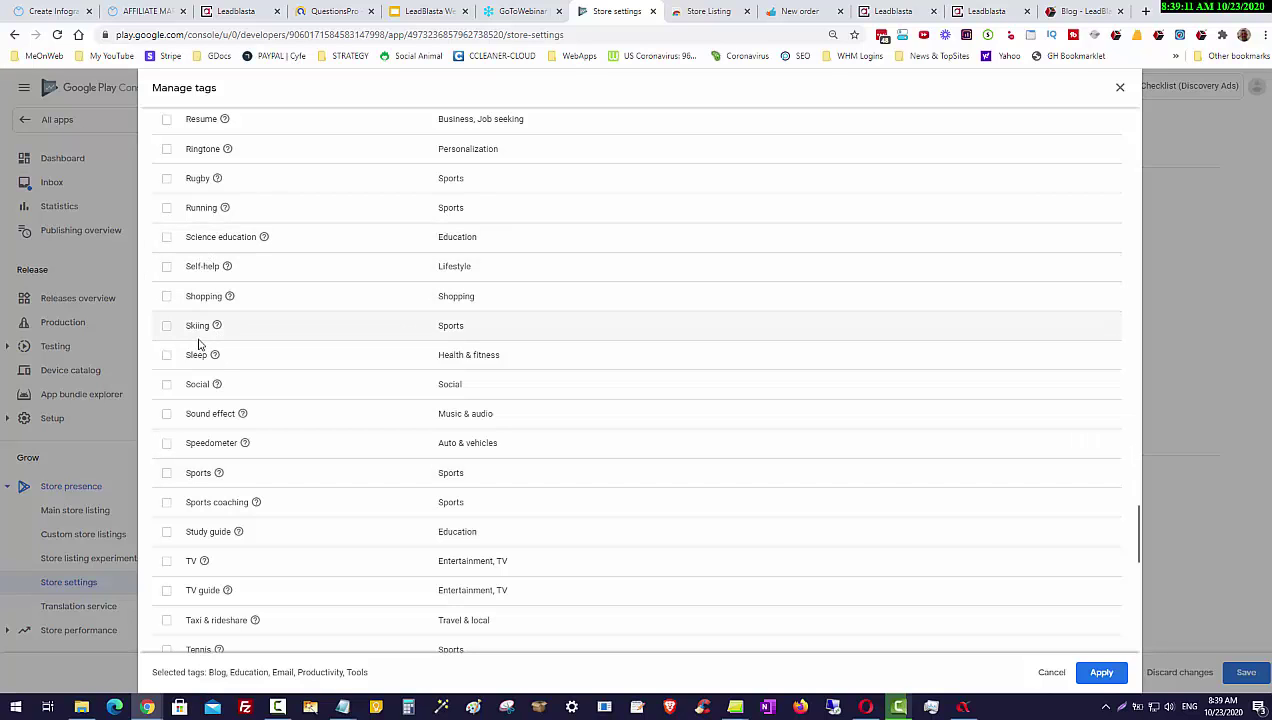
{"action": "scroll", "coordinate": [270, 525], "scroll_direction": "down", "scroll_amount": 3}
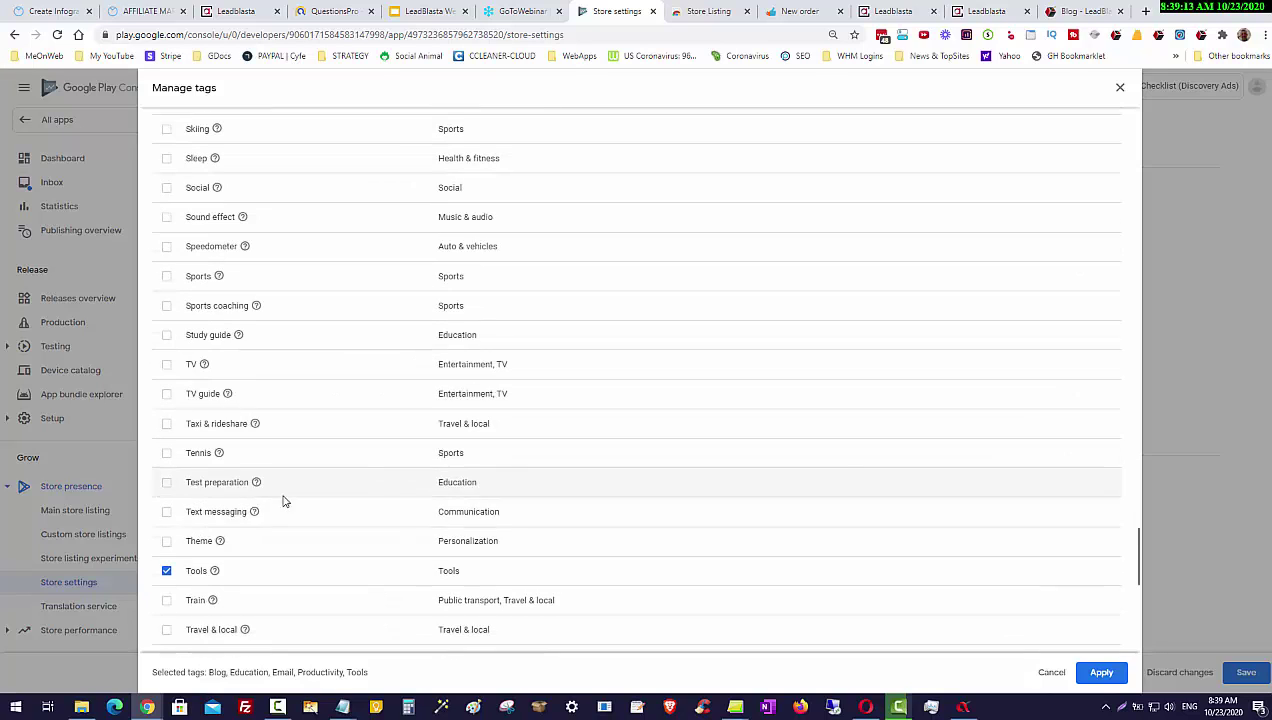
{"action": "left_click", "coordinate": [1102, 674]}
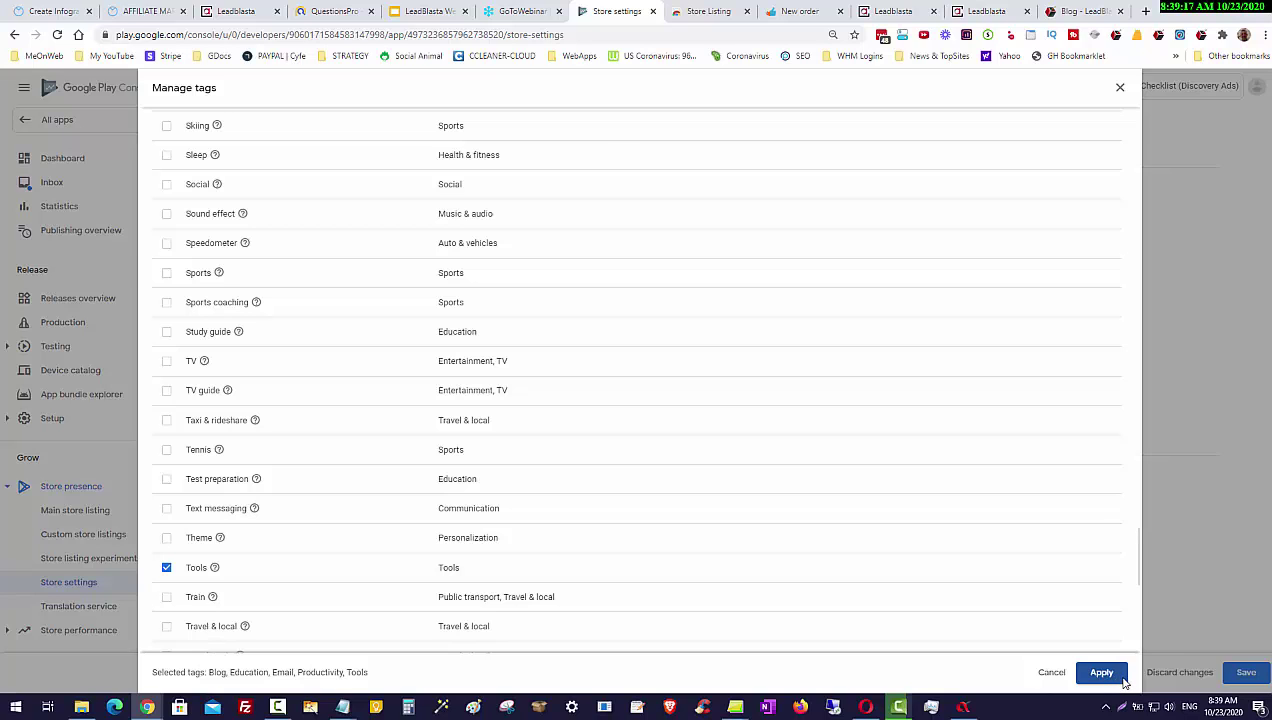
{"action": "left_click", "coordinate": [1122, 679]}
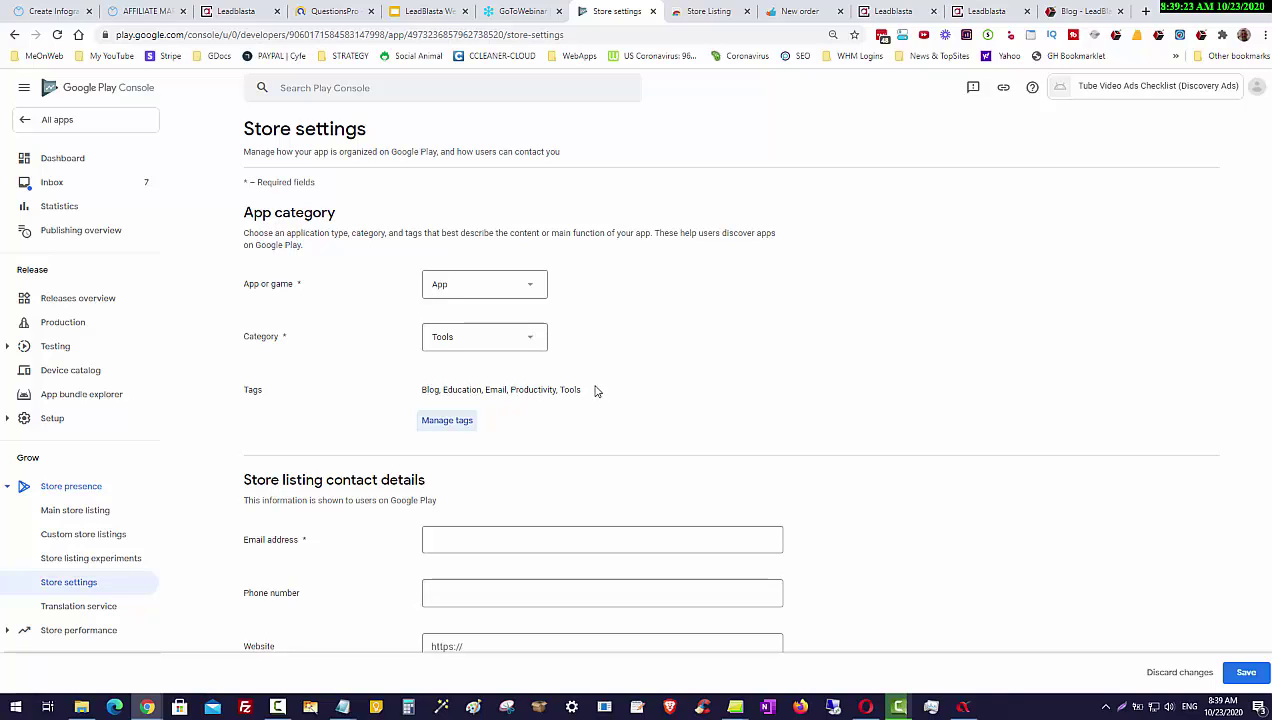
Step: Search Google for the selected tags text, then return to Store settings
{"action": "left_click_drag", "start_coordinate": [584, 390], "coordinate": [433, 388]}
{"action": "right_click", "coordinate": [433, 388]}
{"action": "left_click", "coordinate": [470, 412]}
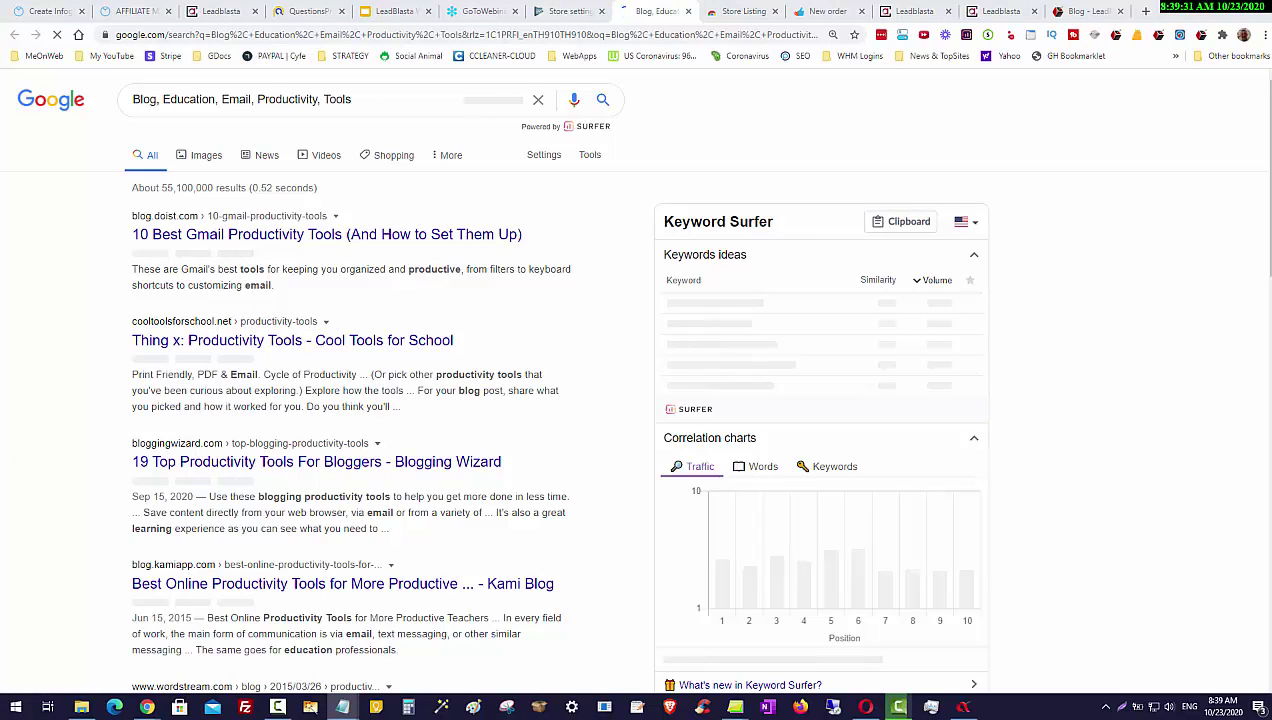
{"action": "left_click", "coordinate": [558, 14]}
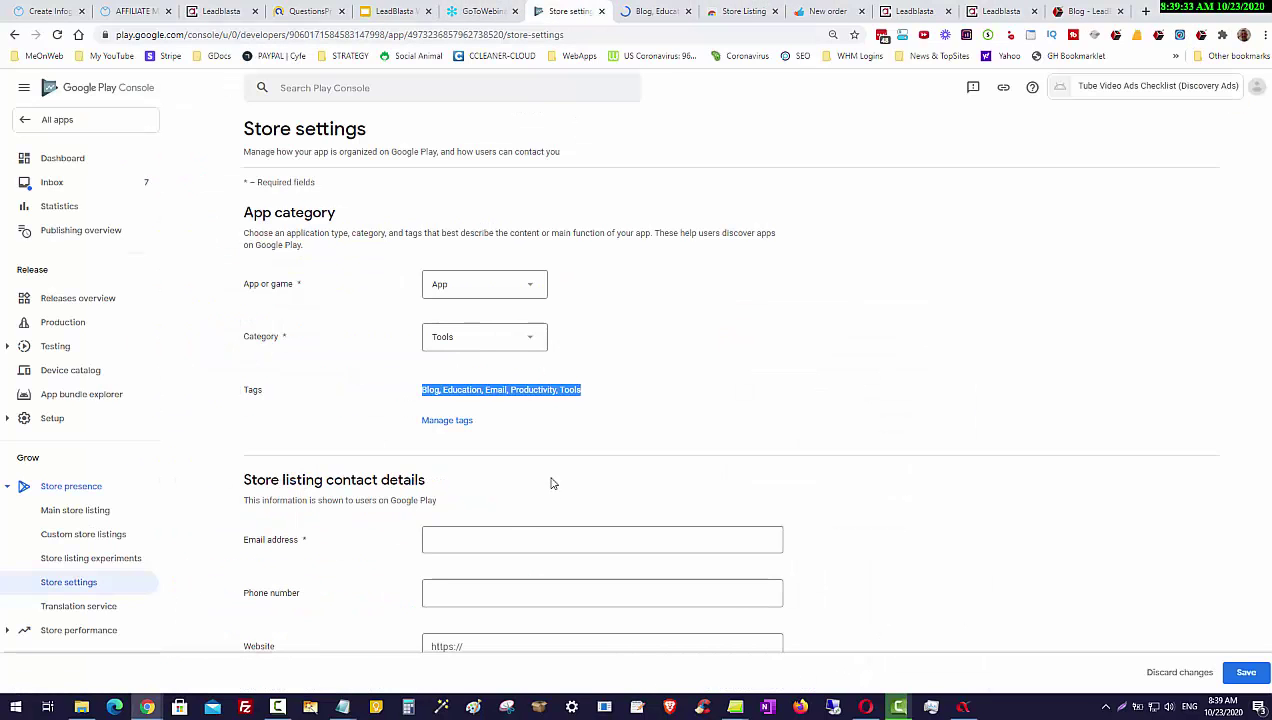
{"action": "left_click", "coordinate": [815, 403]}
{"action": "scroll", "coordinate": [605, 577], "scroll_direction": "down", "scroll_amount": 1}
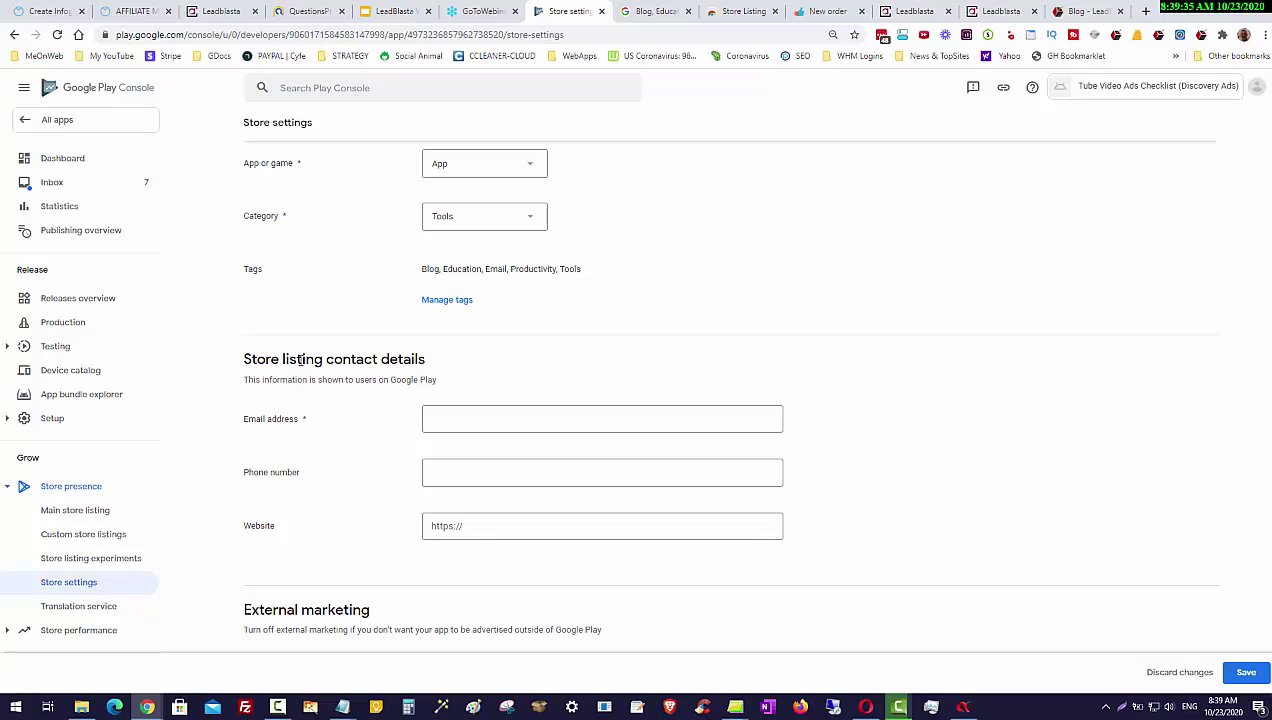
{"action": "left_click", "coordinate": [433, 418]}
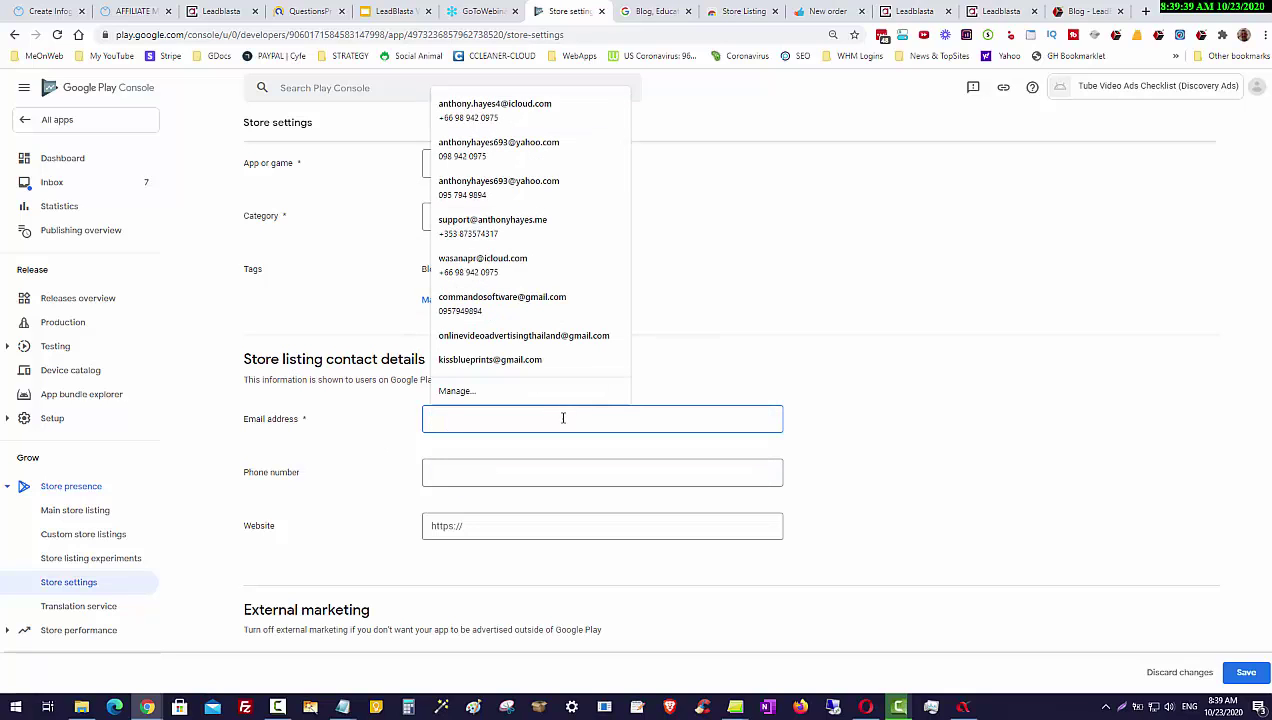
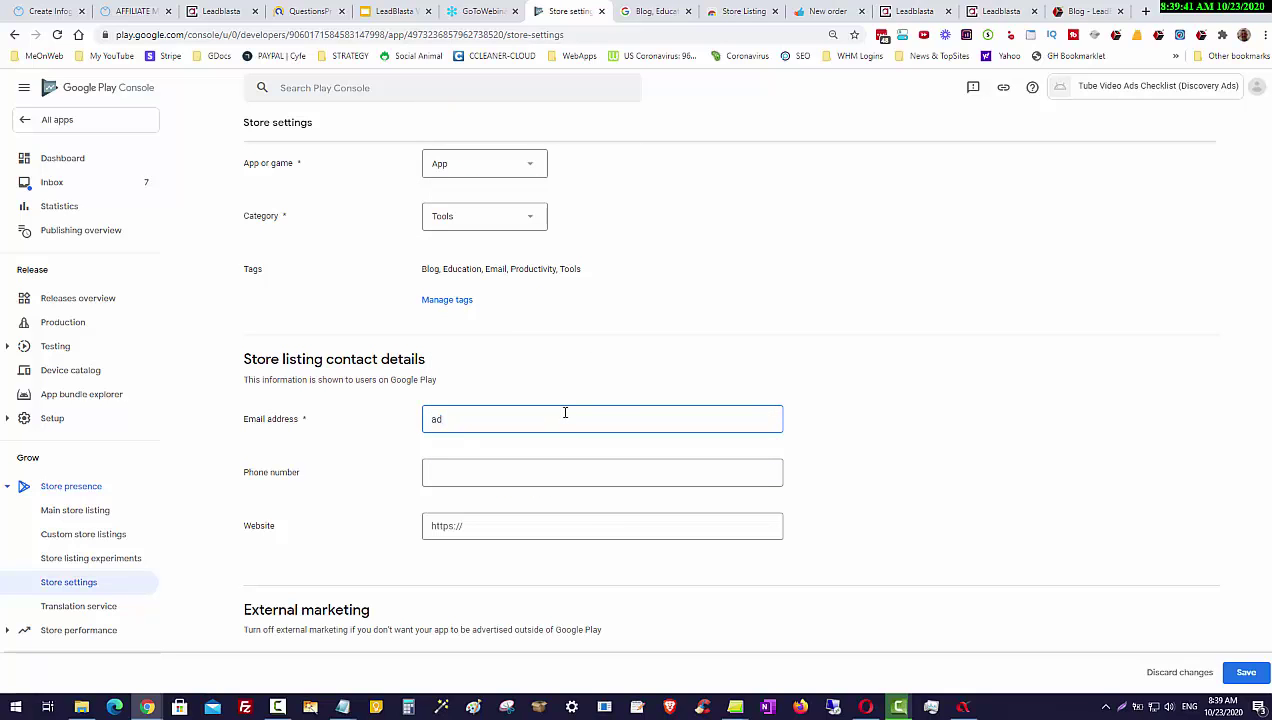
{"action": "left_click", "coordinate": [488, 470]}
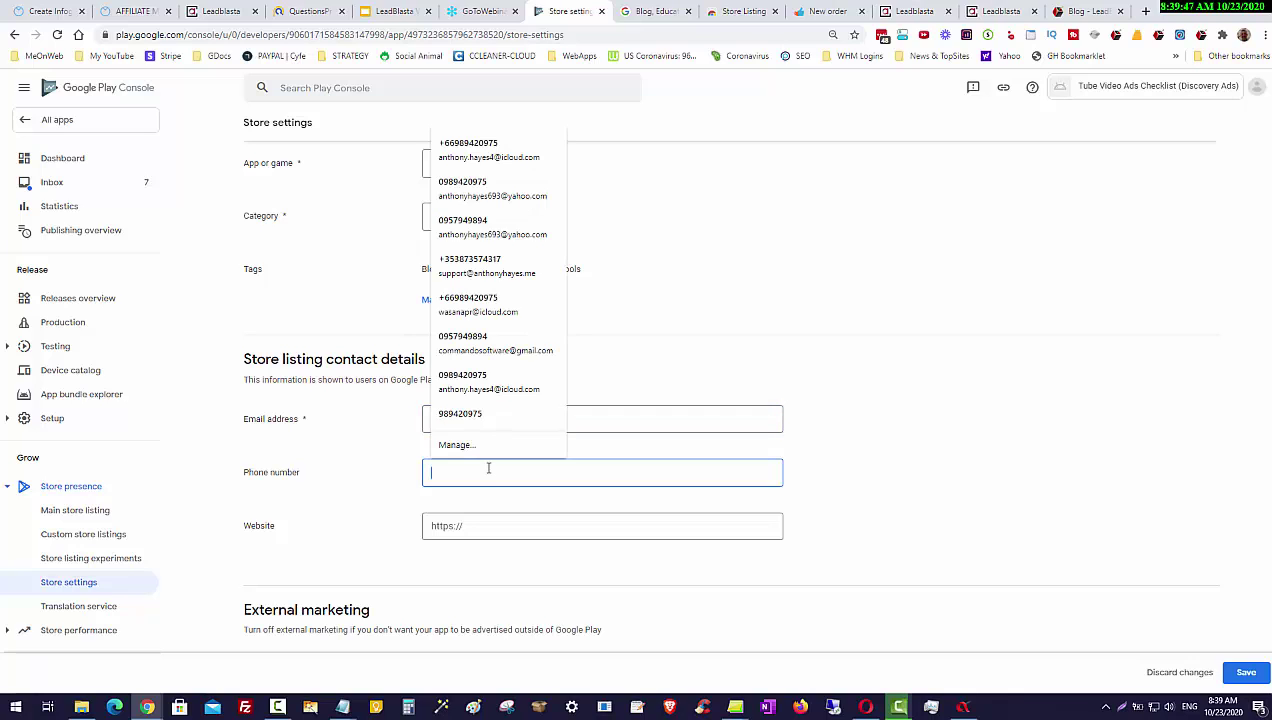
{"action": "left_click", "coordinate": [478, 228]}
{"action": "left_click", "coordinate": [477, 533]}
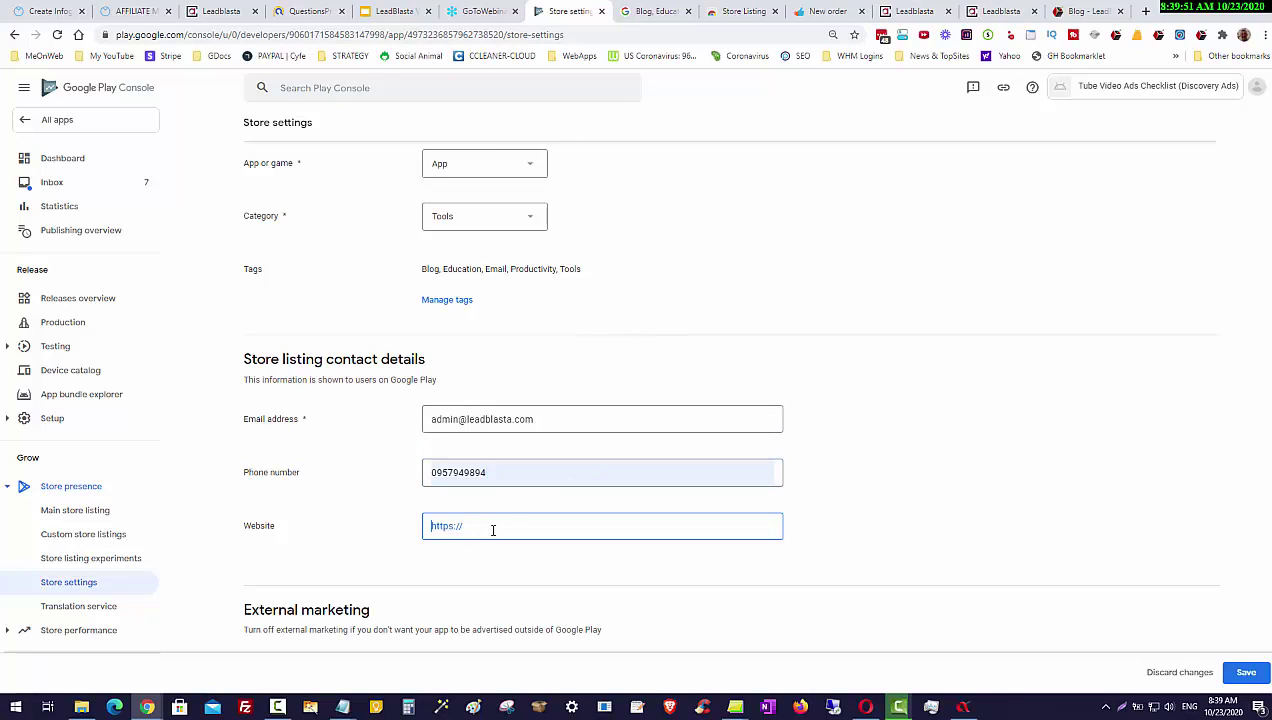
{"action": "type", "text": "https://leadblasta.com"}
{"action": "scroll", "coordinate": [1000, 430], "scroll_direction": "down", "scroll_amount": 2}
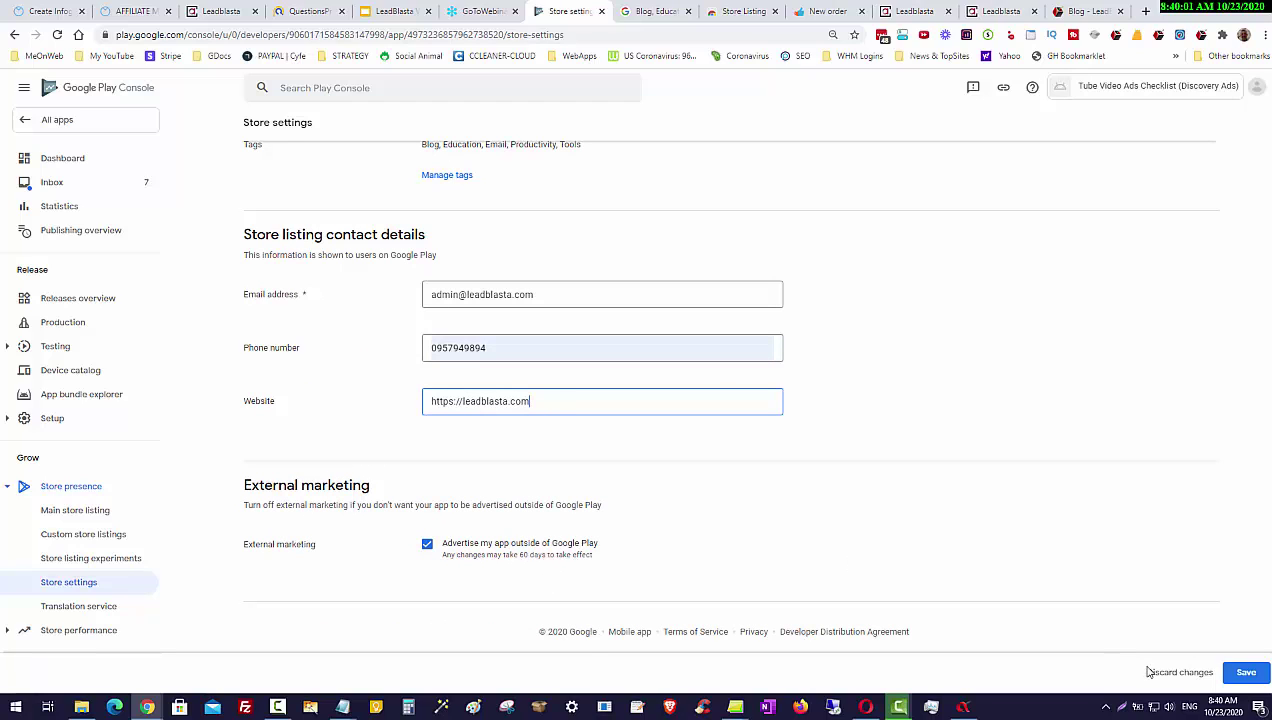
{"action": "left_click", "coordinate": [1245, 674]}
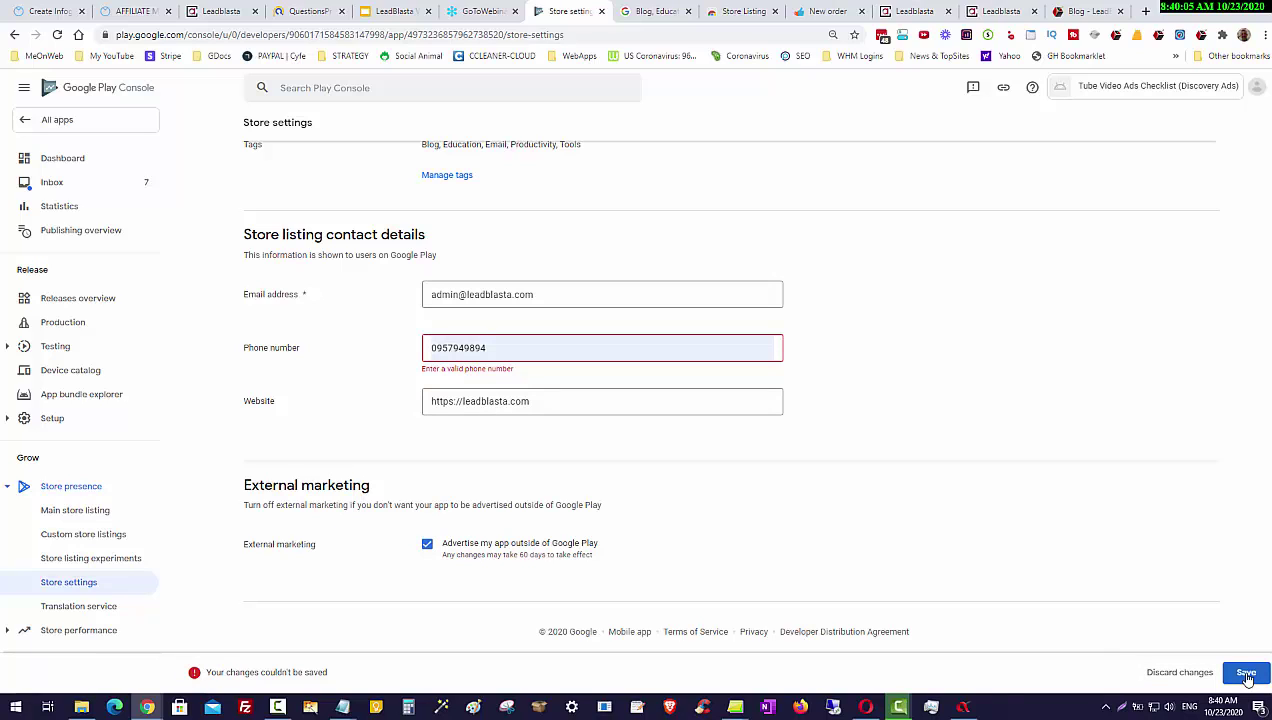
Step: Prefix the phone number with country code +66 and save the store settings
{"action": "left_click", "coordinate": [433, 349]}
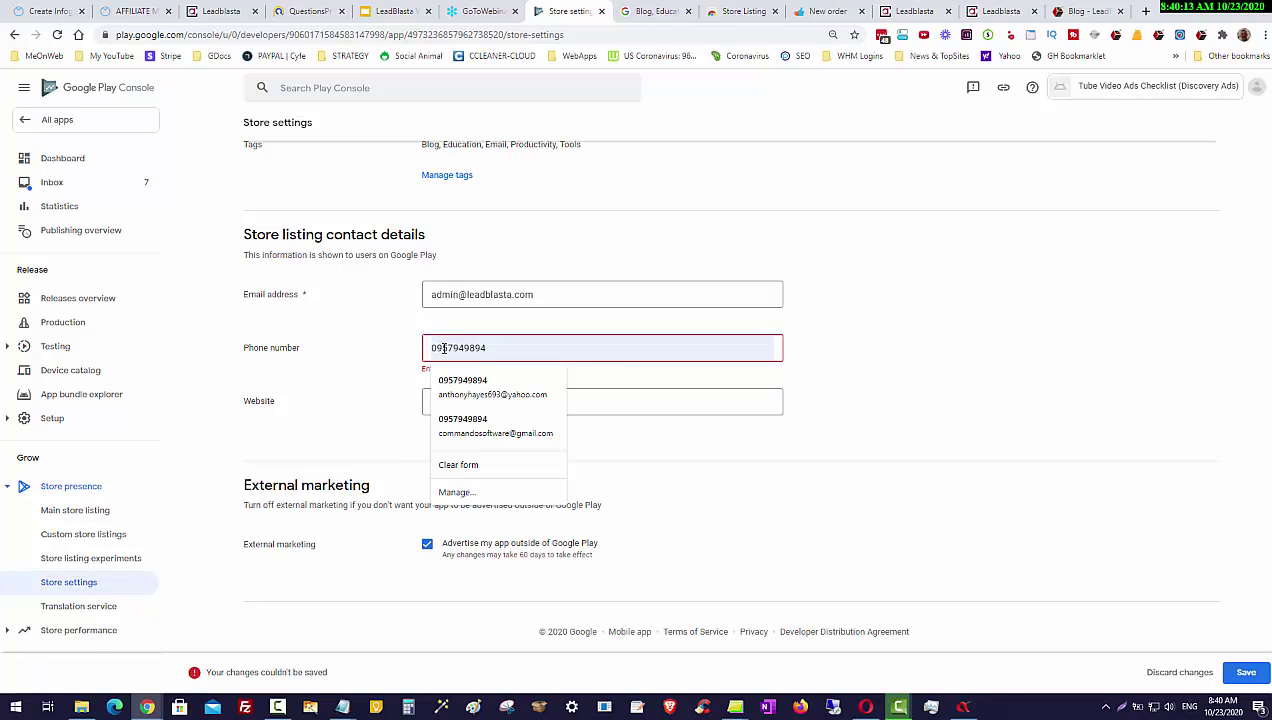
{"action": "type", "text": "+66"}
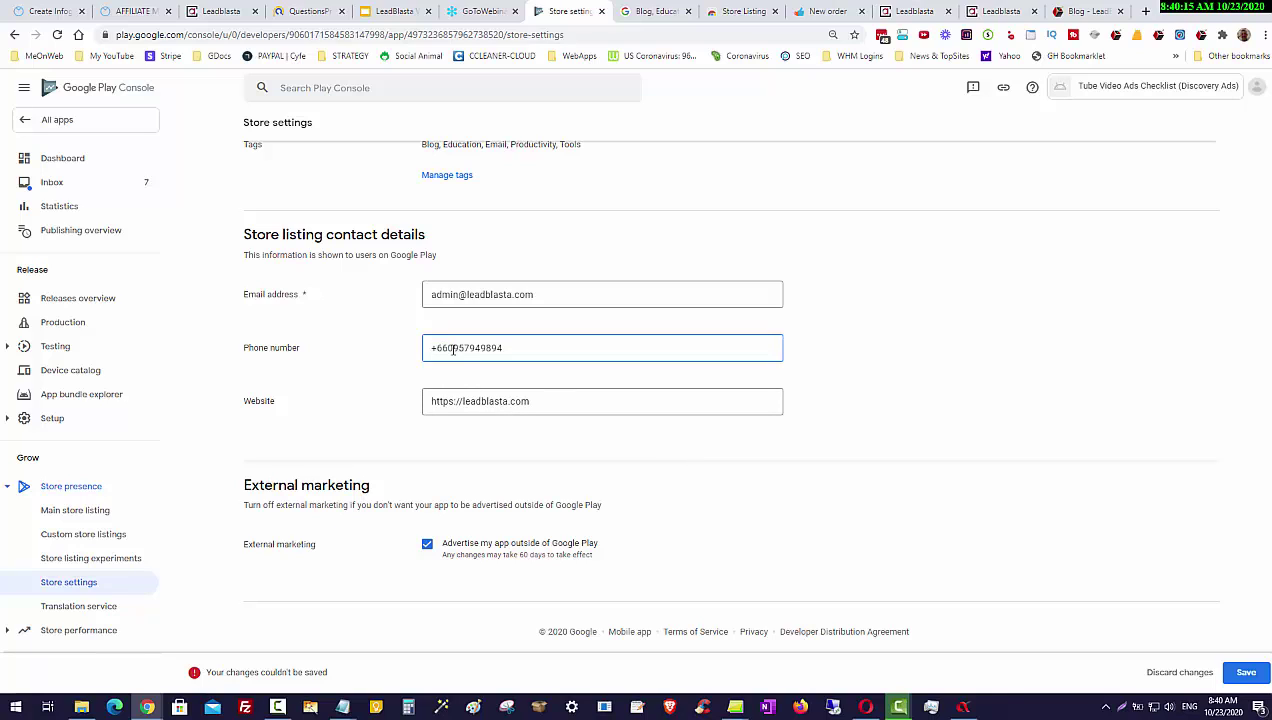
{"action": "left_click", "coordinate": [1236, 675]}
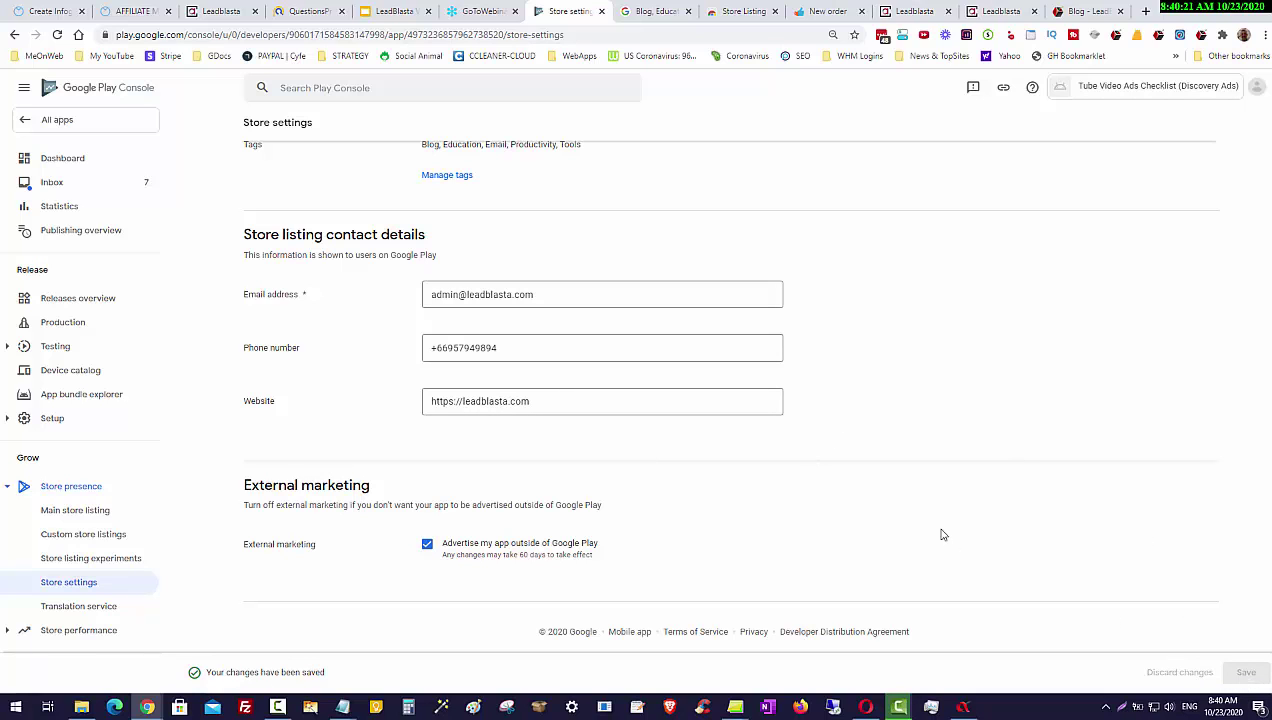
{"action": "scroll", "coordinate": [943, 533], "scroll_direction": "up", "scroll_amount": 3}
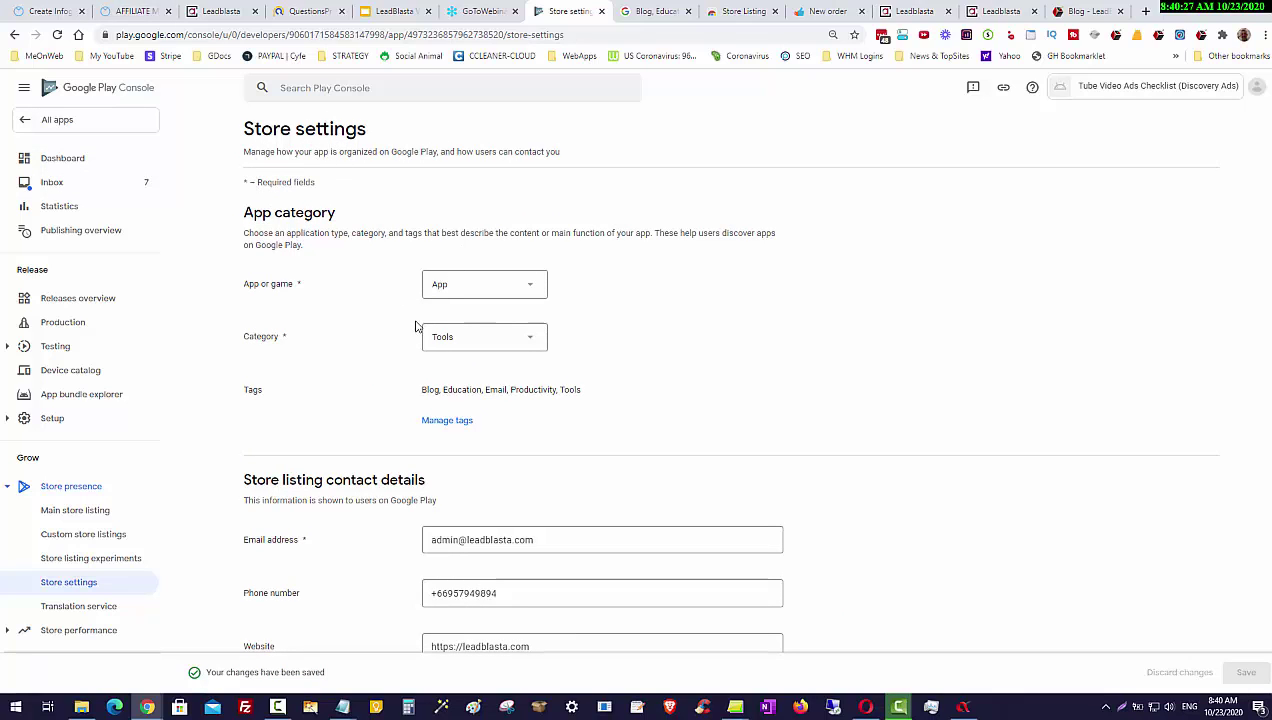
Step: Open Tube Video Ads Checklist from All apps and start setting up its store listing
{"action": "scroll", "coordinate": [410, 318], "scroll_direction": "down", "scroll_amount": 3}
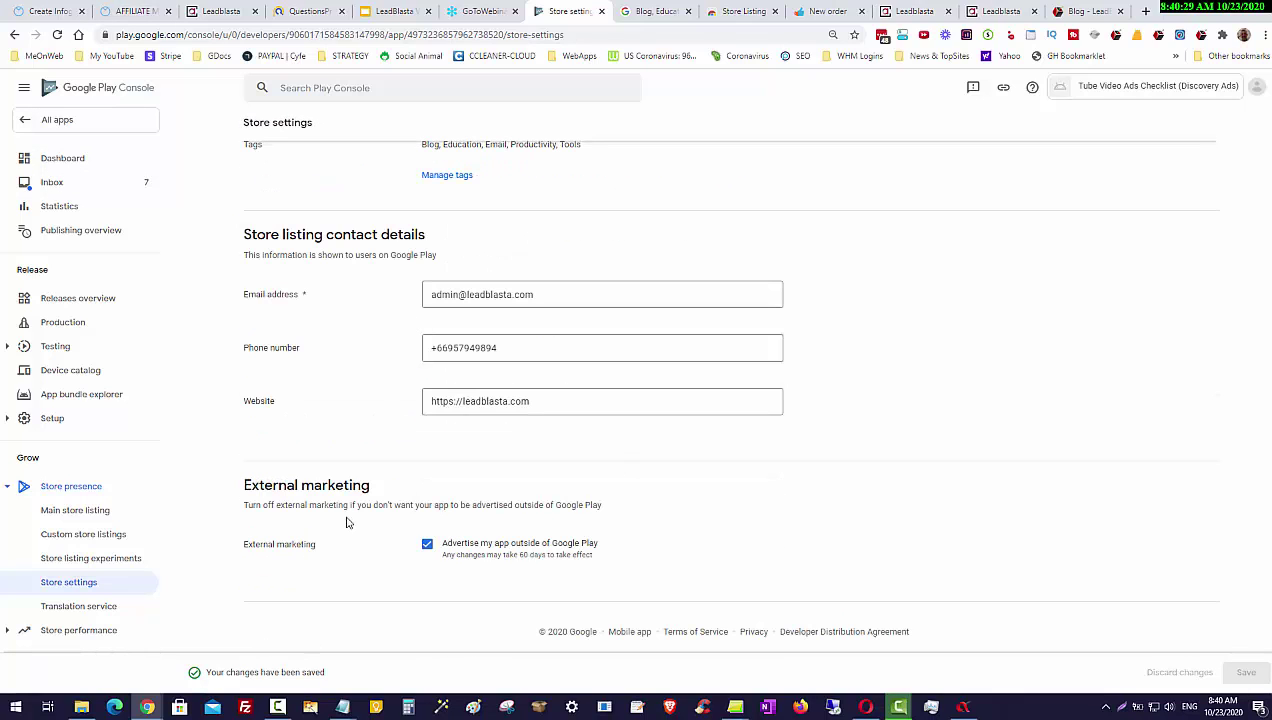
{"action": "scroll", "coordinate": [335, 470], "scroll_direction": "up", "scroll_amount": 2}
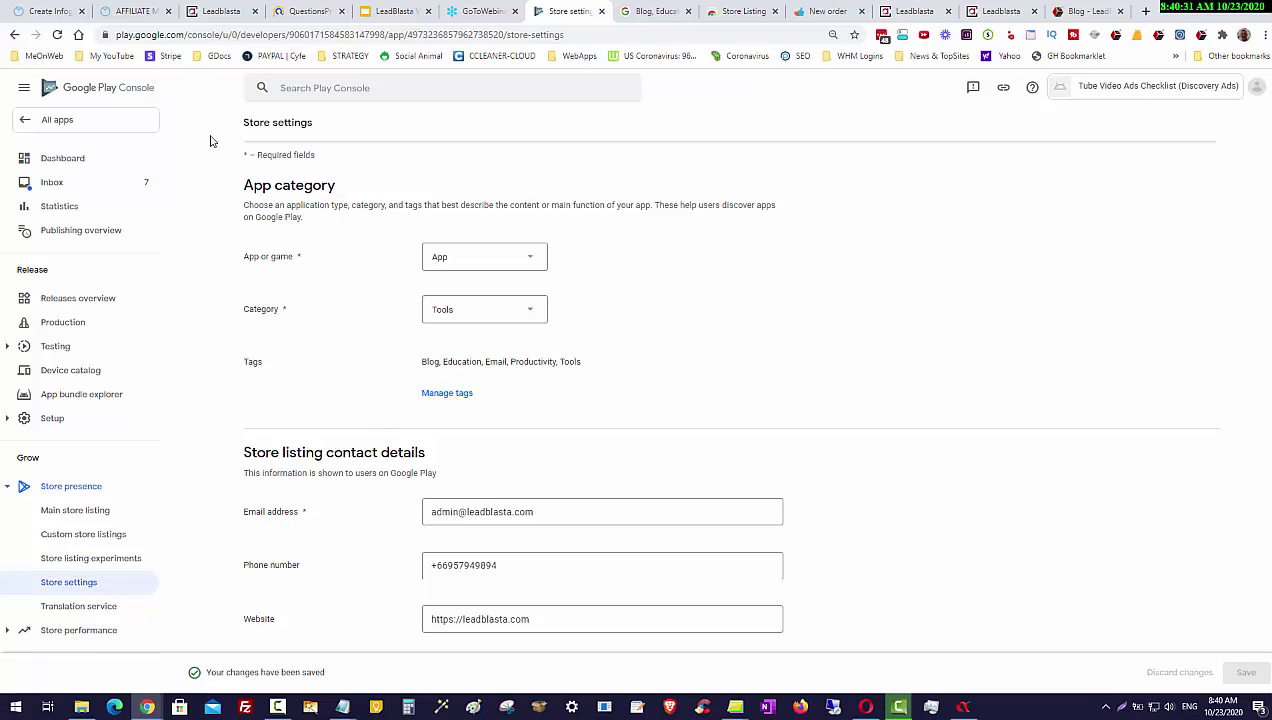
{"action": "left_click", "coordinate": [48, 120]}
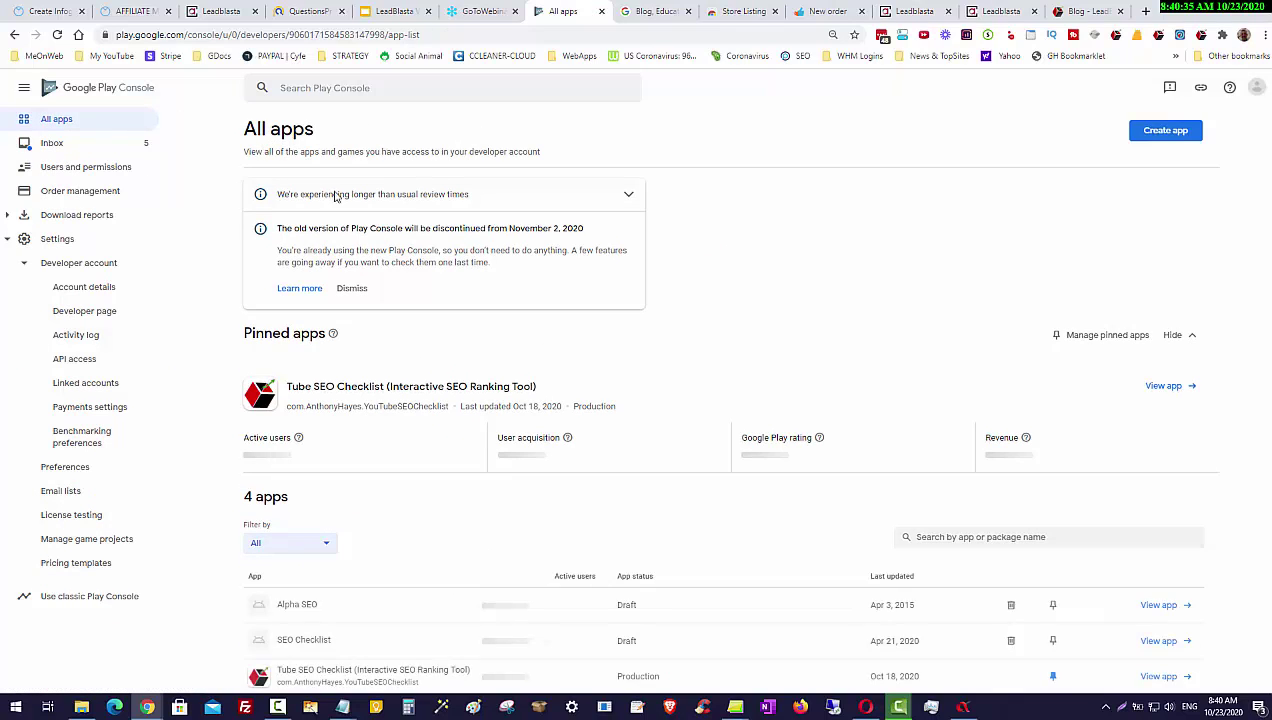
{"action": "scroll", "coordinate": [370, 425], "scroll_direction": "down", "scroll_amount": 2}
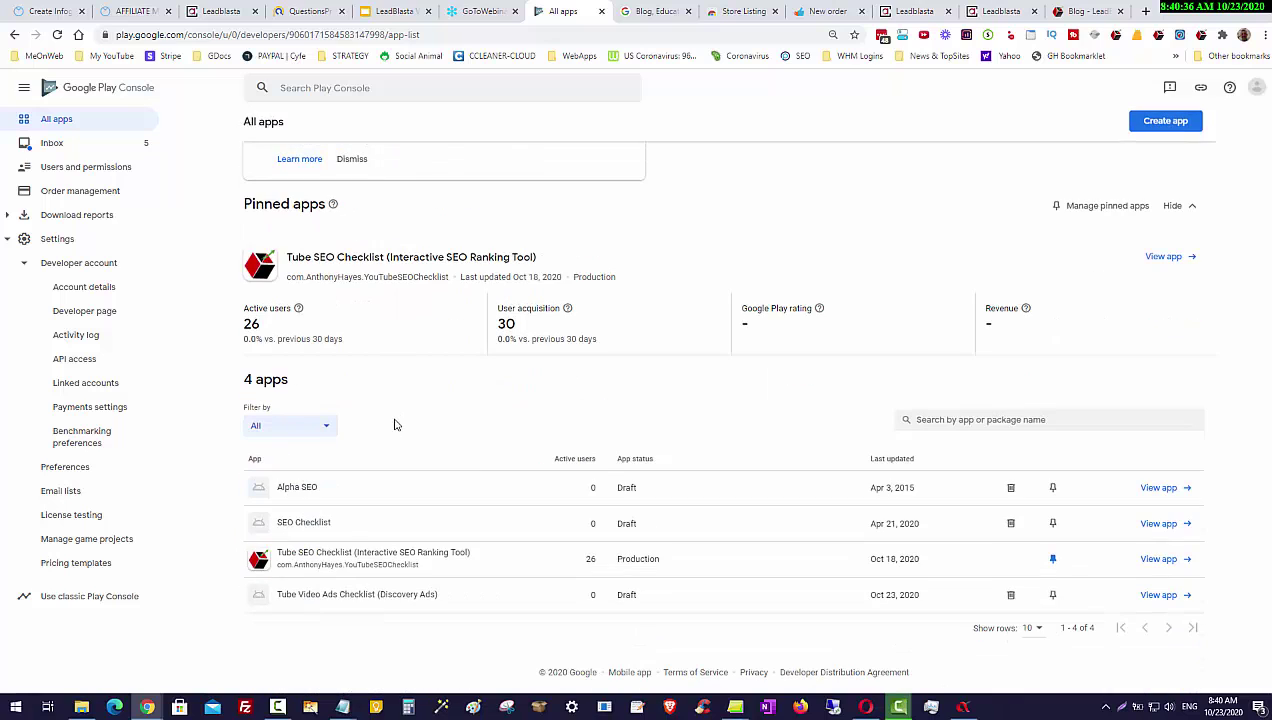
{"action": "left_click", "coordinate": [341, 598]}
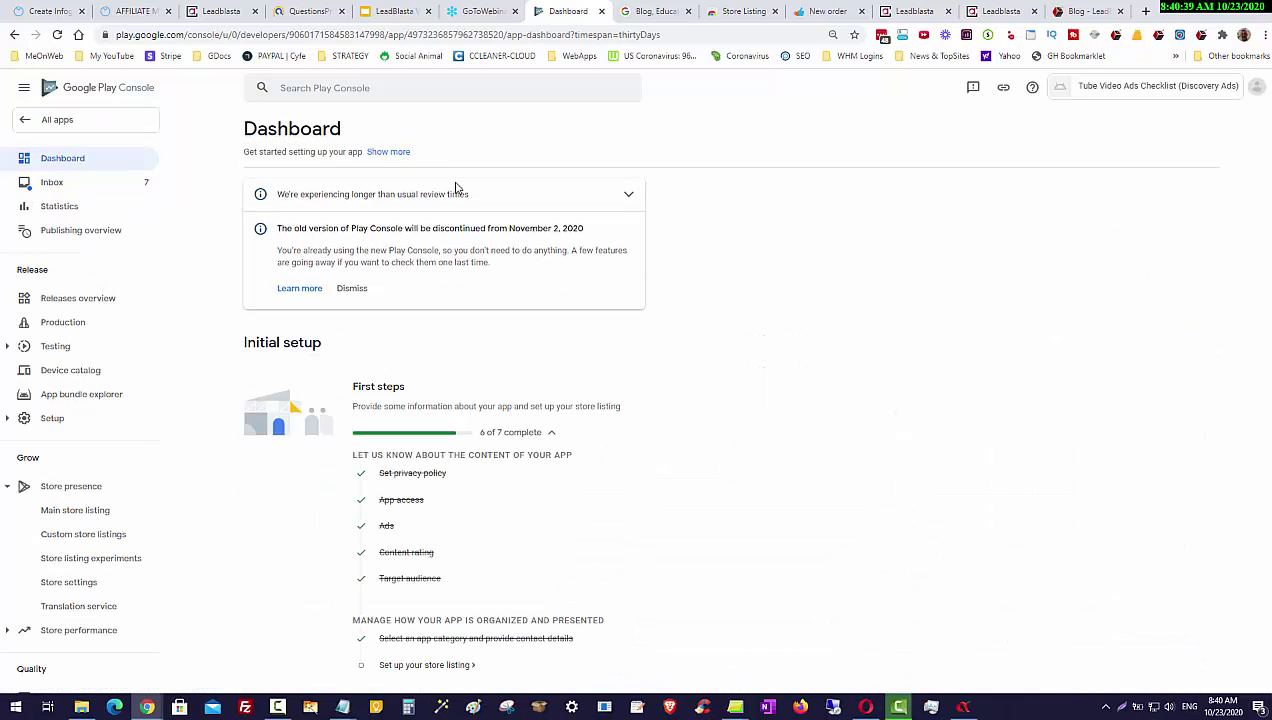
{"action": "scroll", "coordinate": [662, 430], "scroll_direction": "down", "scroll_amount": 2}
{"action": "scroll", "coordinate": [430, 506], "scroll_direction": "down", "scroll_amount": 1}
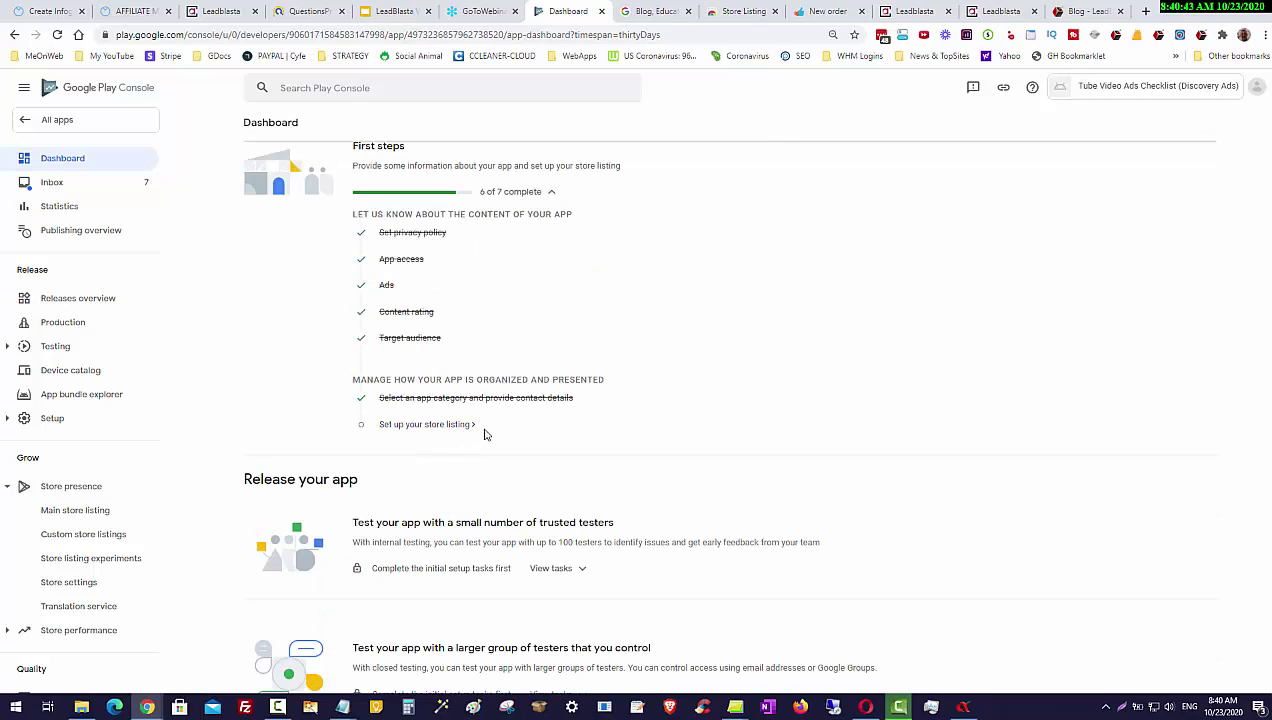
{"action": "left_click", "coordinate": [440, 425]}
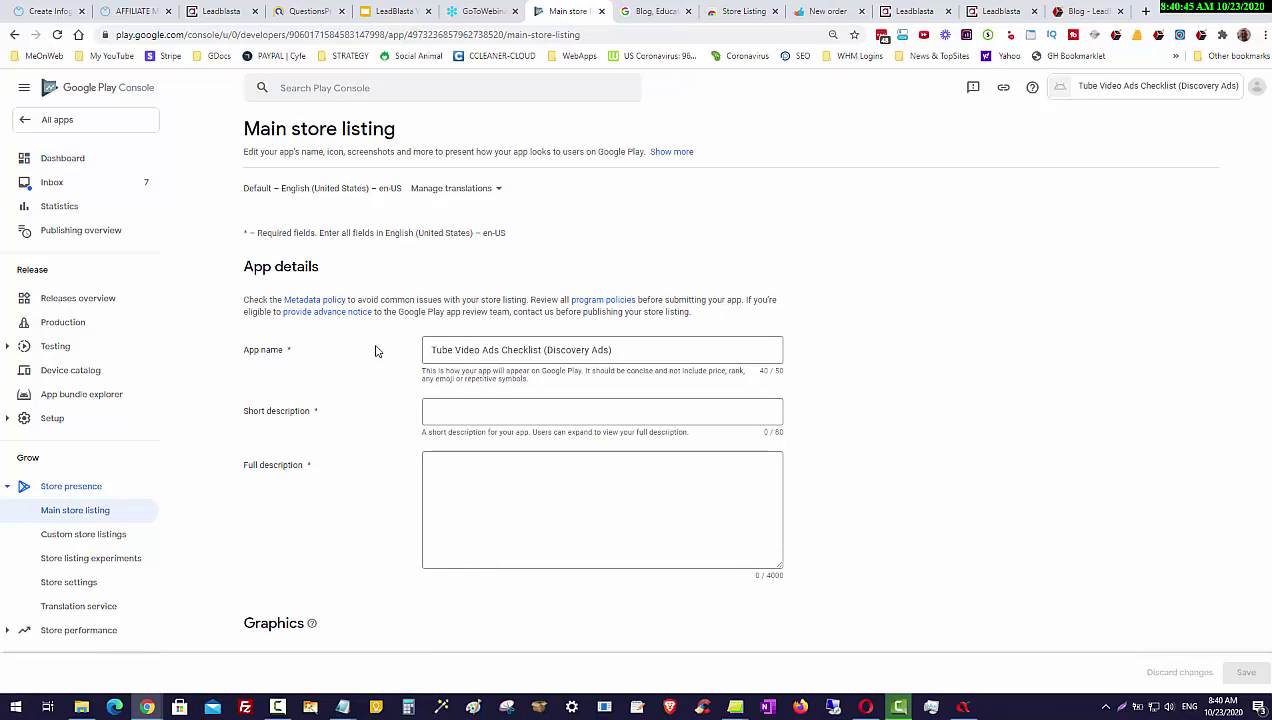
Step: Enter the short description 'Tube Discovery Ads For Pre Qualified CPV Video Views' and copy it
{"action": "scroll", "coordinate": [690, 390], "scroll_direction": "down", "scroll_amount": 1}
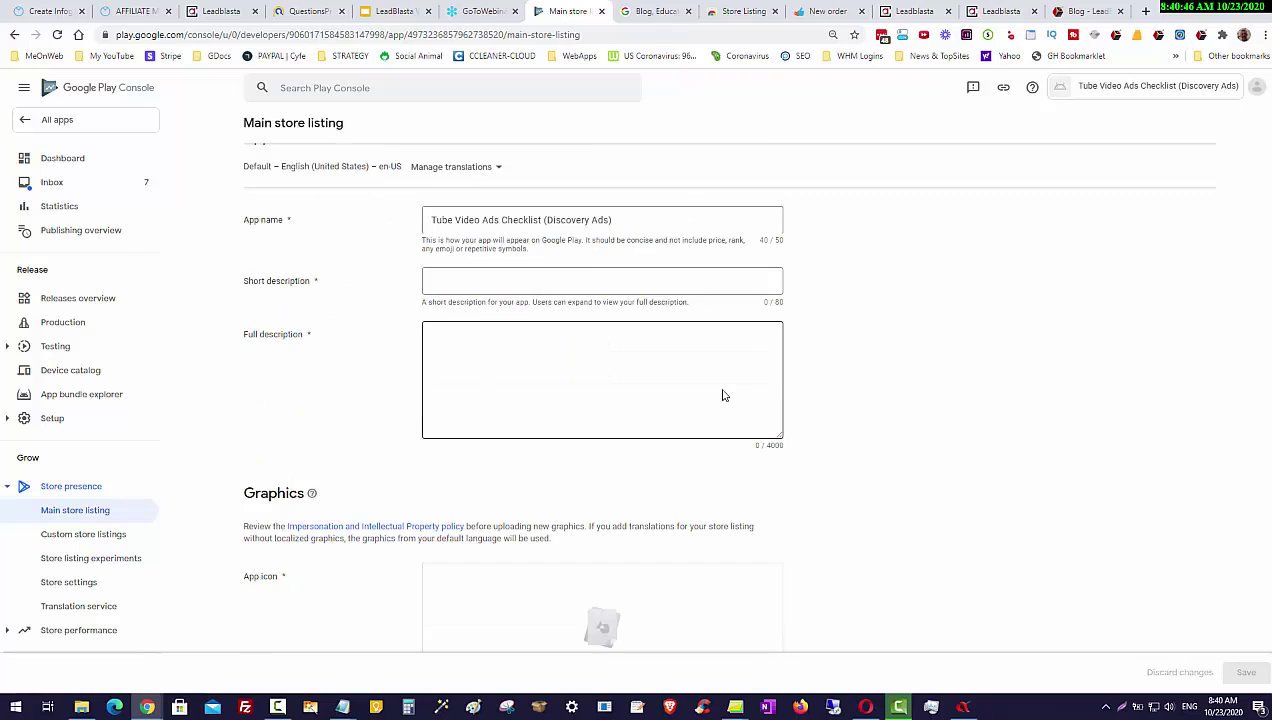
{"action": "left_click", "coordinate": [470, 277]}
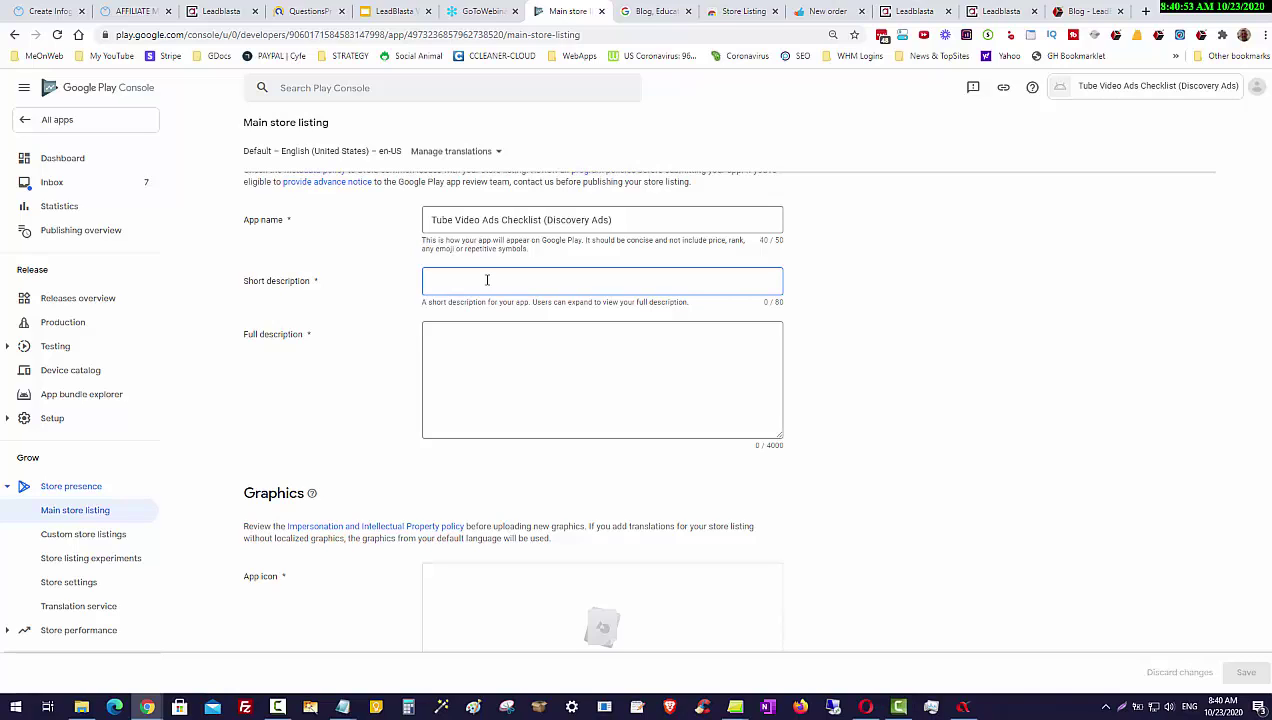
{"action": "type", "text": "Tube Discov"}
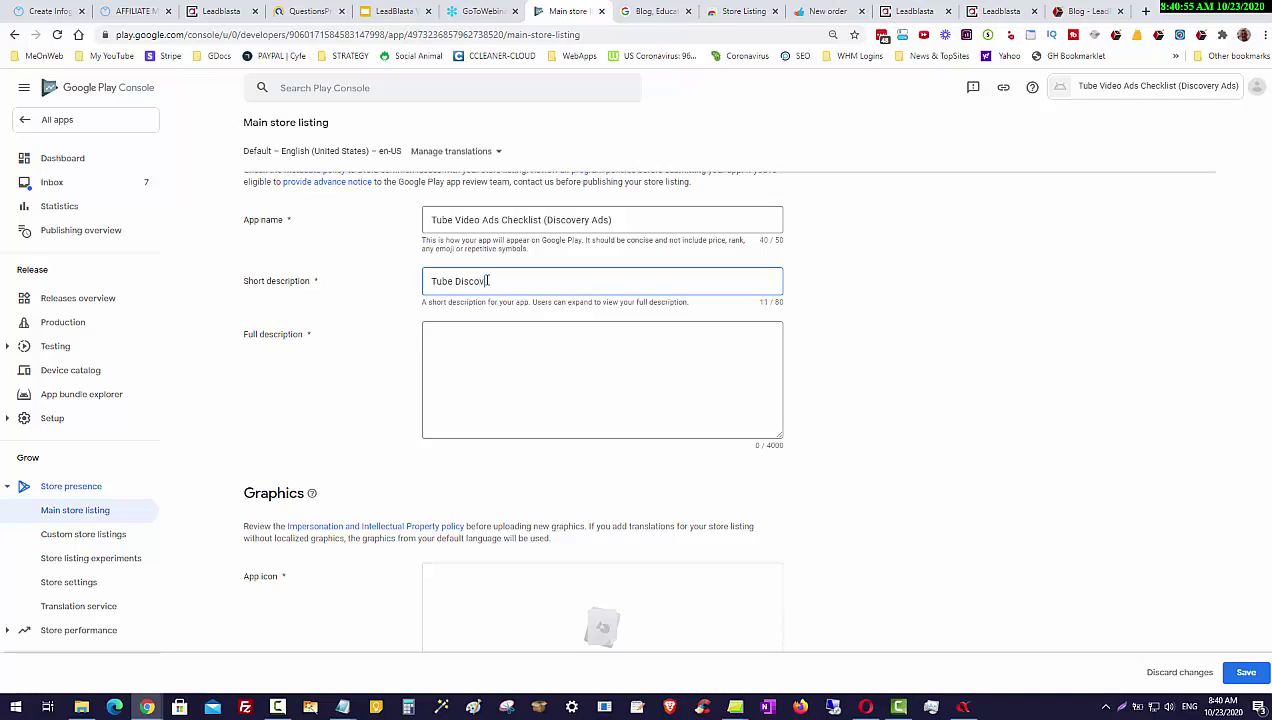
{"action": "type", "text": "ery Ads For Pre Qualified CPV "}
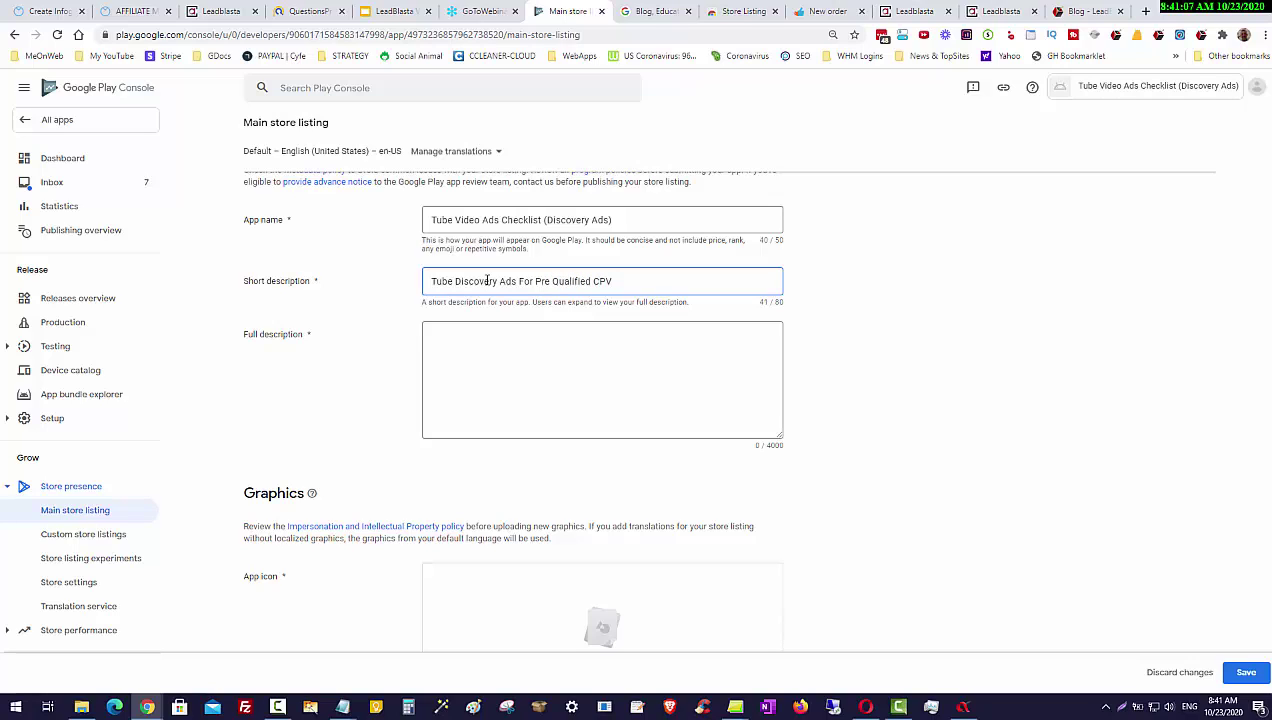
{"action": "type", "text": "Video Views"}
{"action": "left_click_drag", "start_coordinate": [668, 281], "coordinate": [422, 283]}
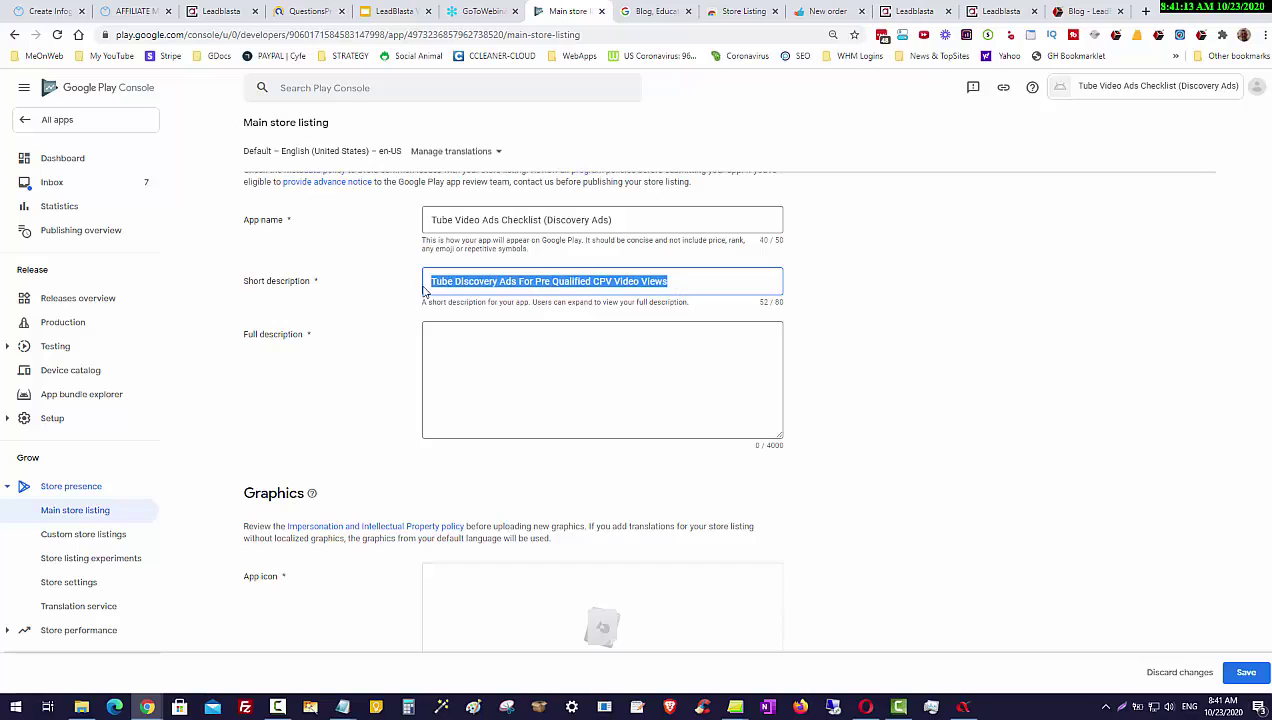
{"action": "right_click", "coordinate": [492, 280]}
{"action": "left_click", "coordinate": [545, 331]}
{"action": "left_click", "coordinate": [545, 331]}
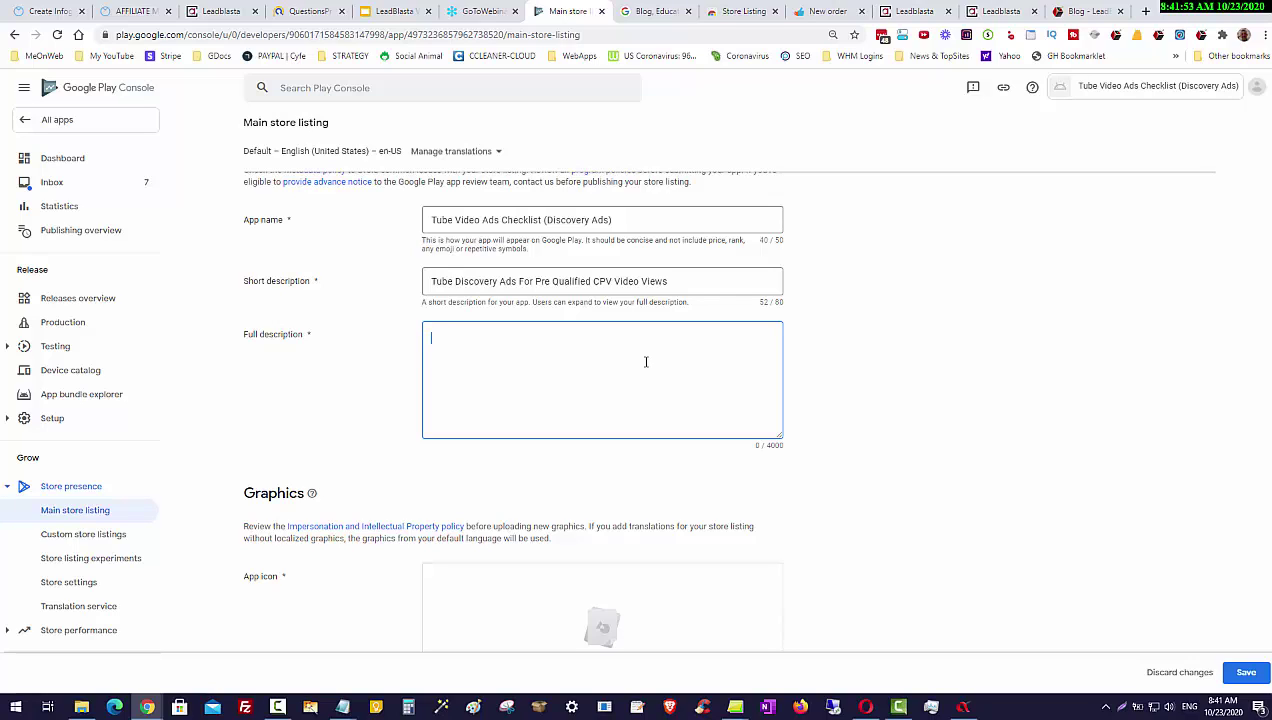
Step: Paste the copied text into Full description and insert 'on The biggest Vieo sharing platform'
{"action": "key", "text": "ctrl+v"}
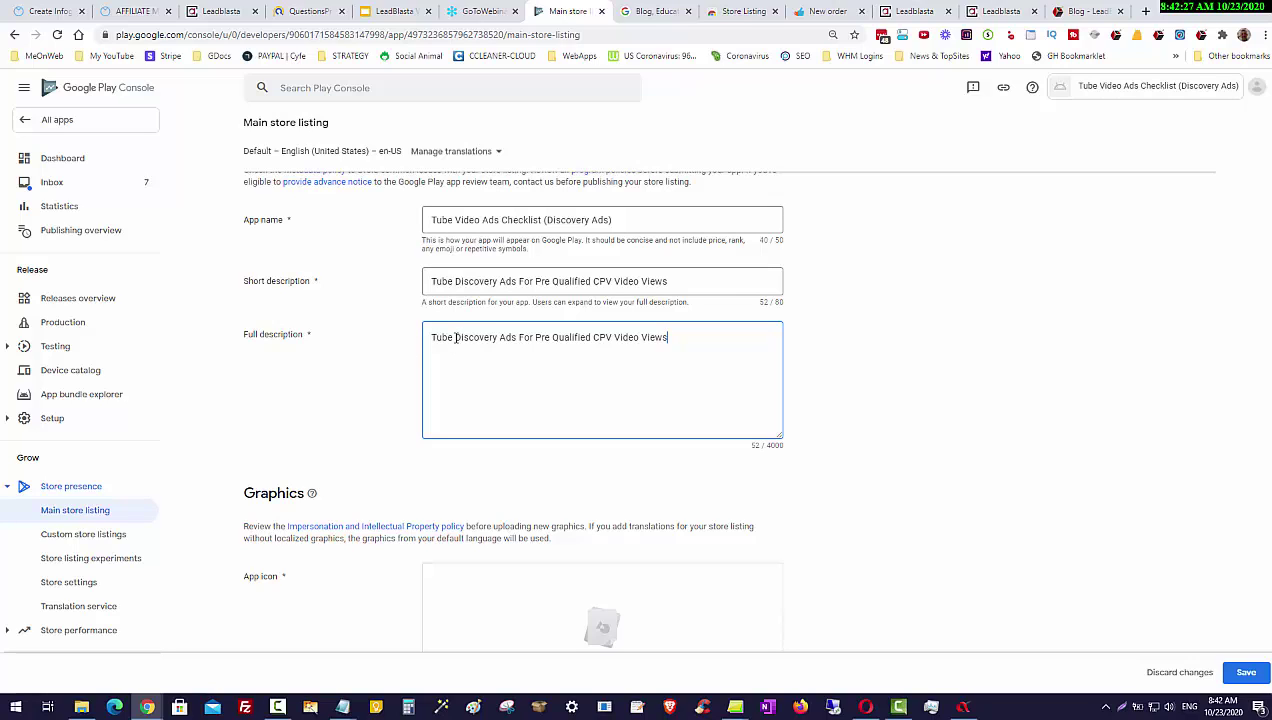
{"action": "left_click", "coordinate": [456, 337]}
{"action": "type", "text": "on The bi"}
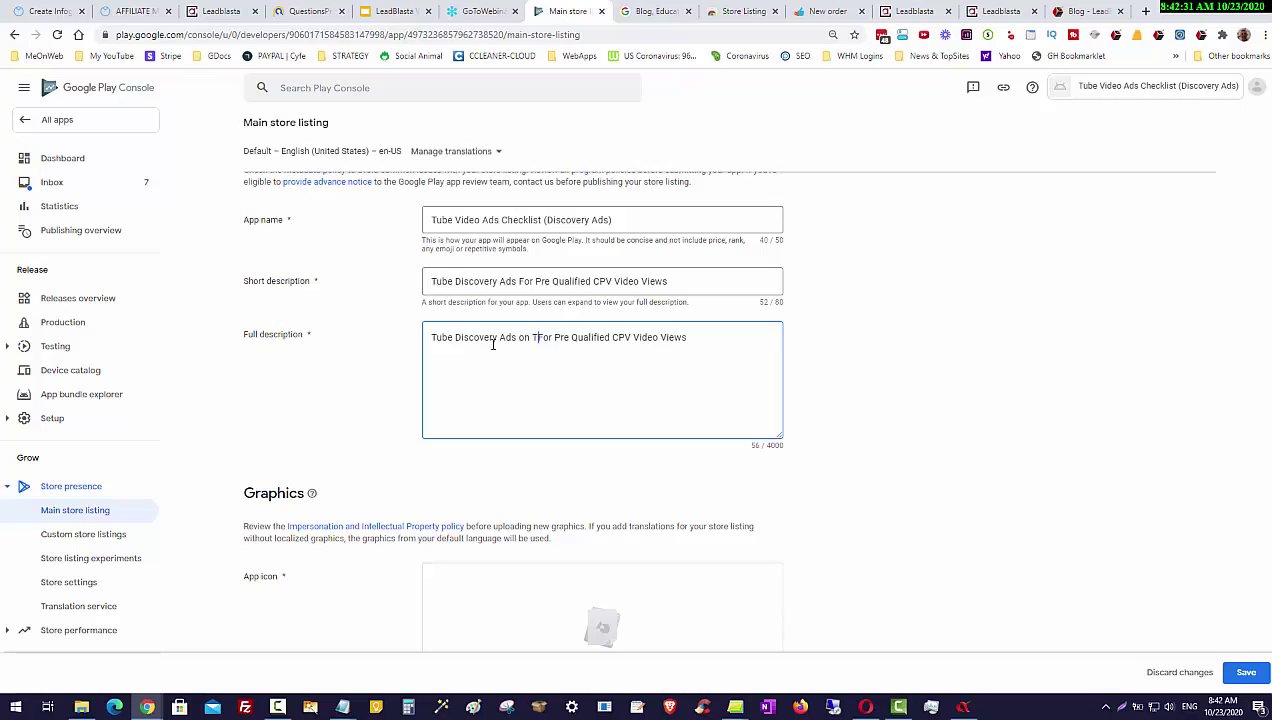
{"action": "type", "text": "ggest Vieo "}
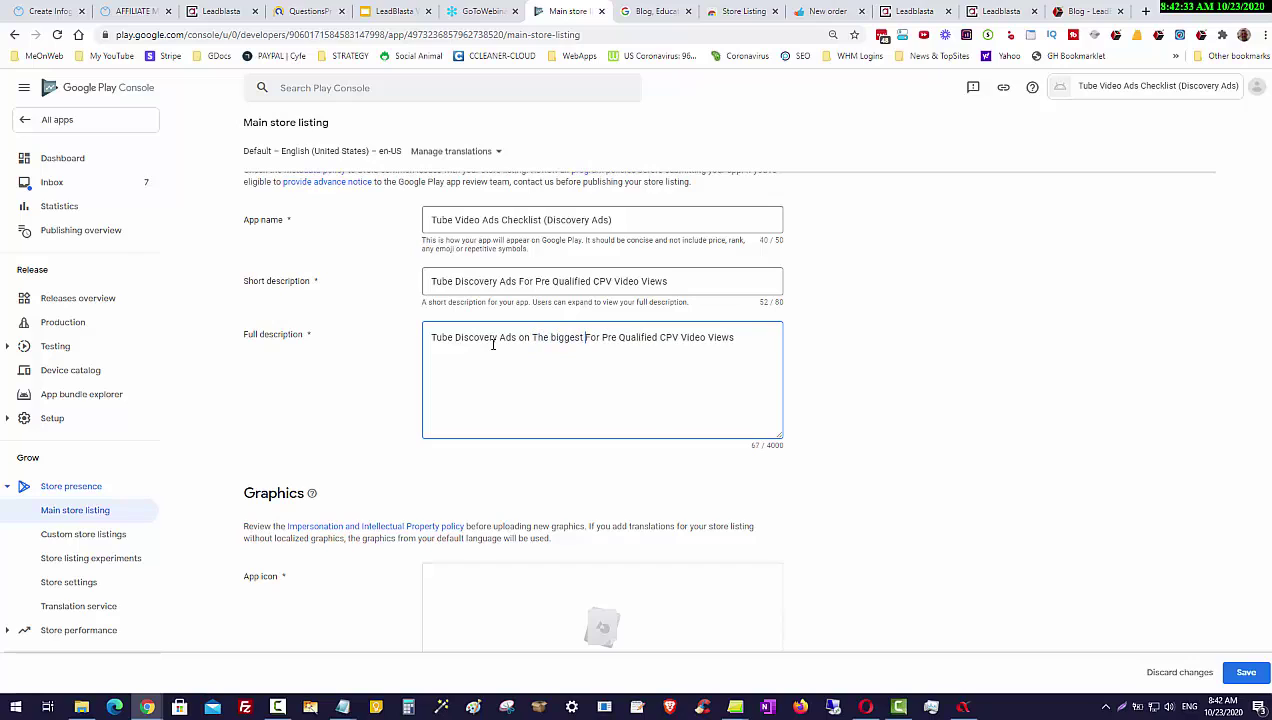
{"action": "type", "text": "sharing plat"}
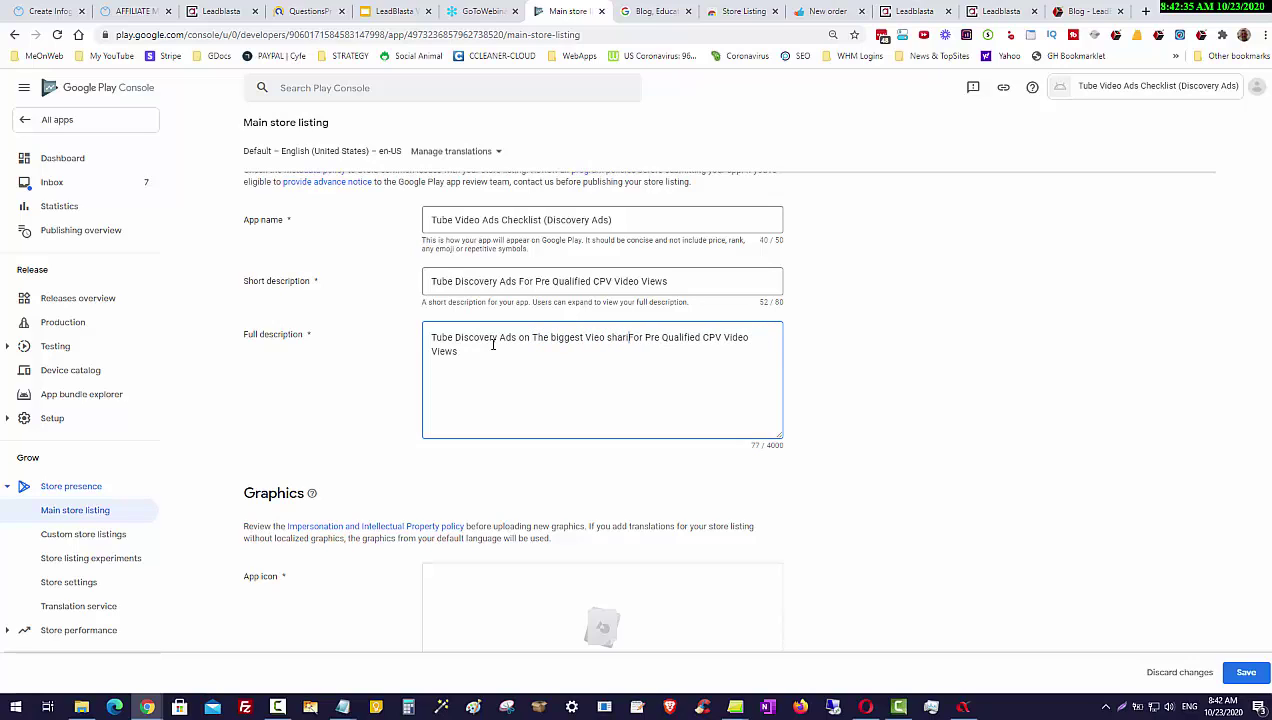
{"action": "type", "text": "form"}
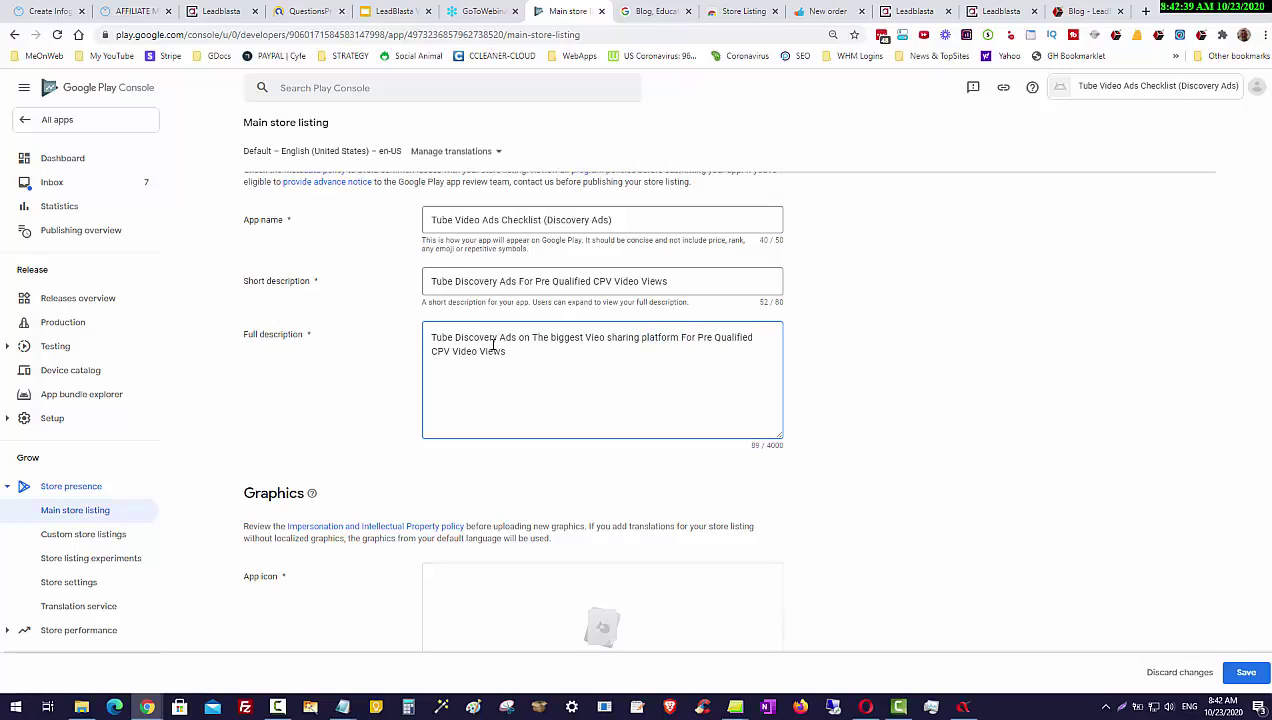
Step: Replace 'For' with 'To Get Low CPC' and correct 'Vieo' to 'Video'
{"action": "left_click", "coordinate": [695, 340]}
{"action": "key", "text": "BackSpace"}
{"action": "key", "text": "BackSpace"}
{"action": "key", "text": "BackSpace"}
{"action": "key", "text": "BackSpace"}
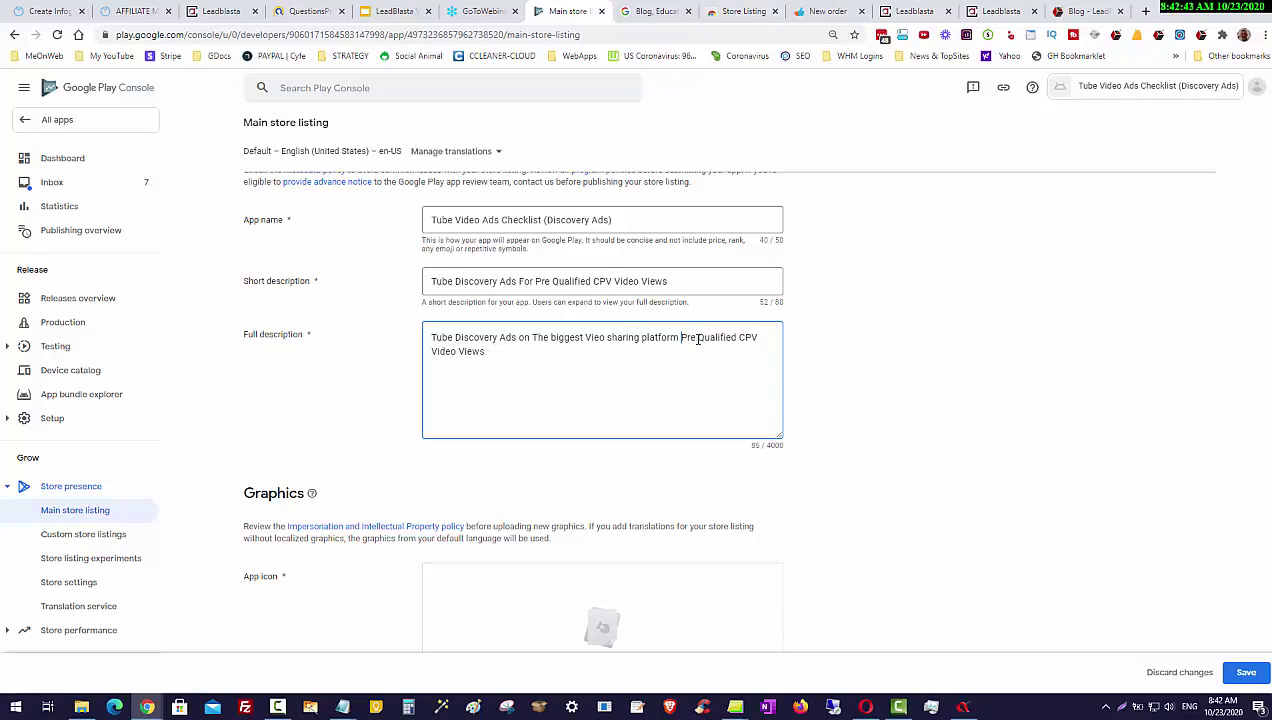
{"action": "type", "text": "To Get Lo"}
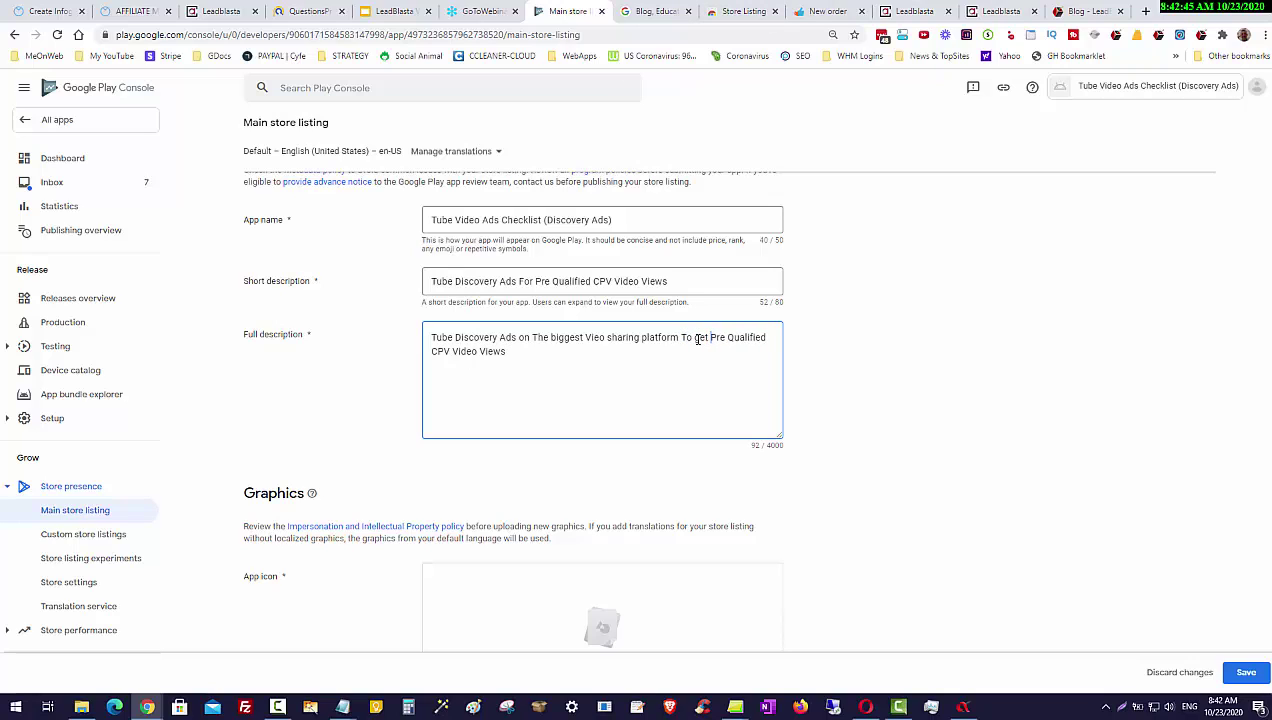
{"action": "type", "text": "w CPC"}
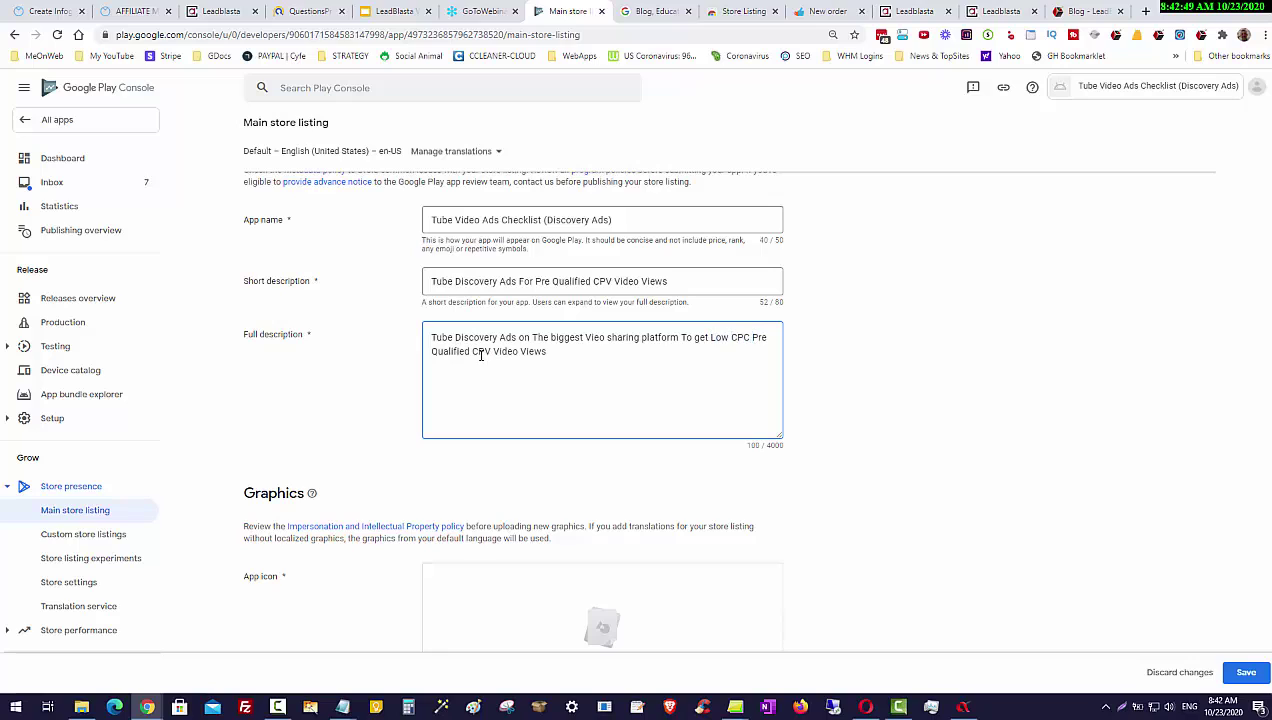
{"action": "left_click", "coordinate": [558, 349]}
{"action": "left_click", "coordinate": [596, 337]}
{"action": "type", "text": "e"}
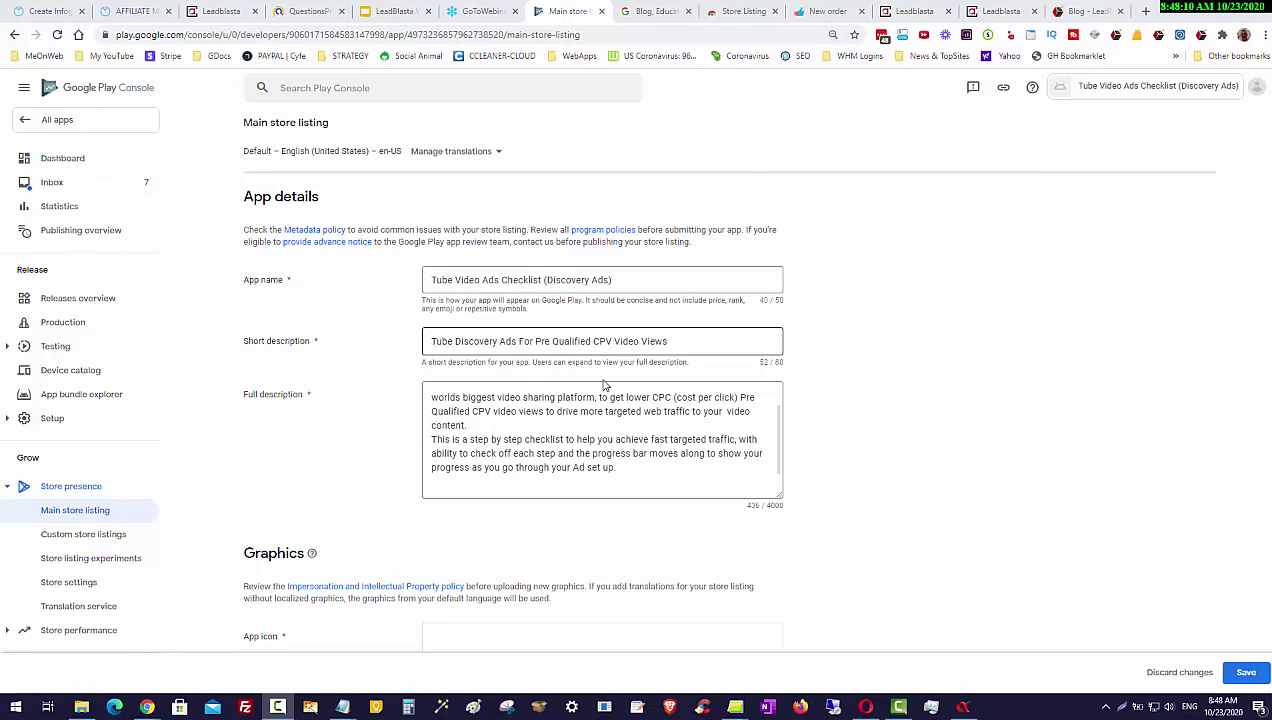
Step: Insert 'Video ' before 'Ad' in the full description's last line, making it 442 characters
{"action": "scroll", "coordinate": [505, 420], "scroll_direction": "up", "scroll_amount": 1}
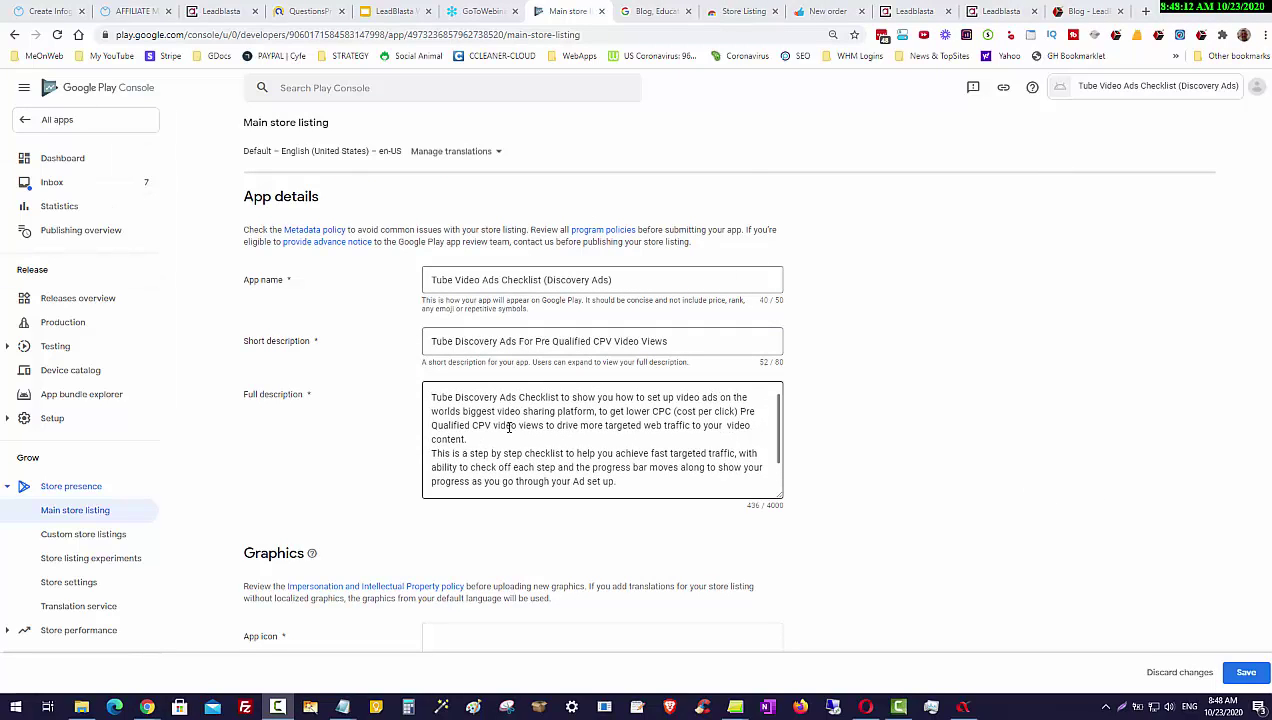
{"action": "left_click", "coordinate": [574, 481]}
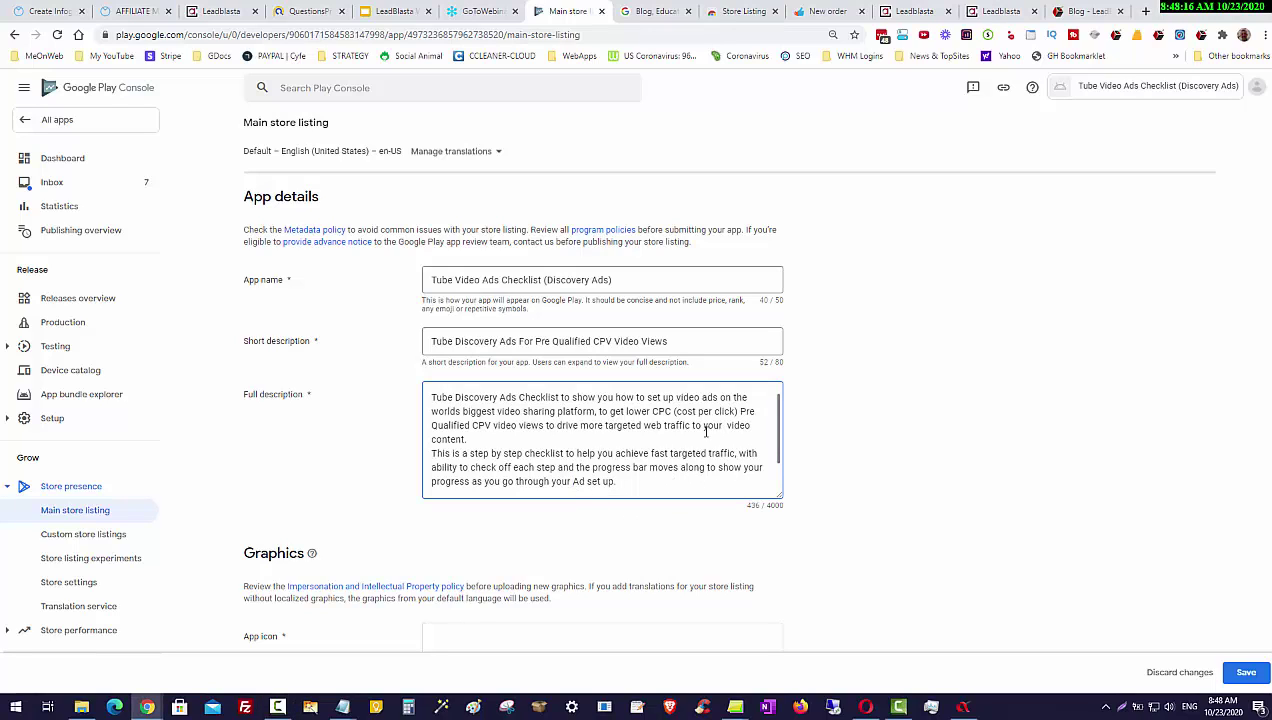
{"action": "type", "text": "Video"}
{"action": "left_click", "coordinate": [878, 417]}
Step: Scroll down to the Graphics upload areas and switch to the LeadBlasta app editor
{"action": "scroll", "coordinate": [942, 452], "scroll_direction": "down", "scroll_amount": 2}
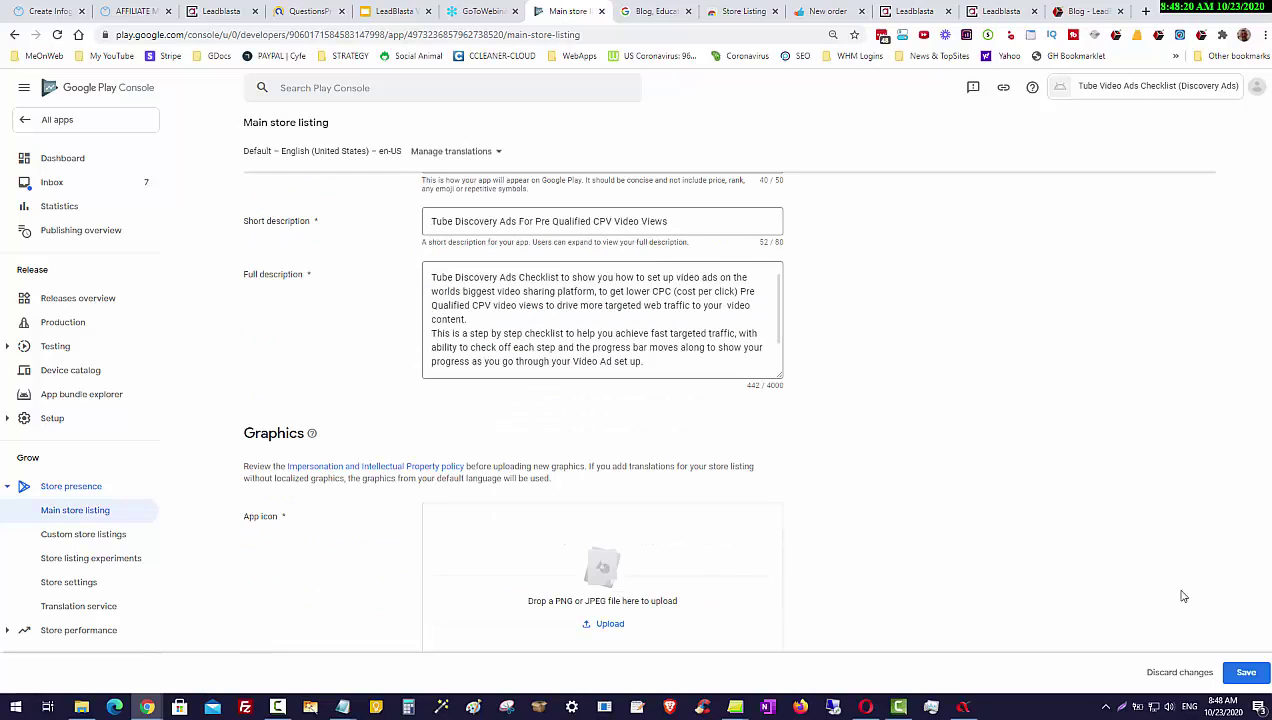
{"action": "scroll", "coordinate": [598, 474], "scroll_direction": "down", "scroll_amount": 1}
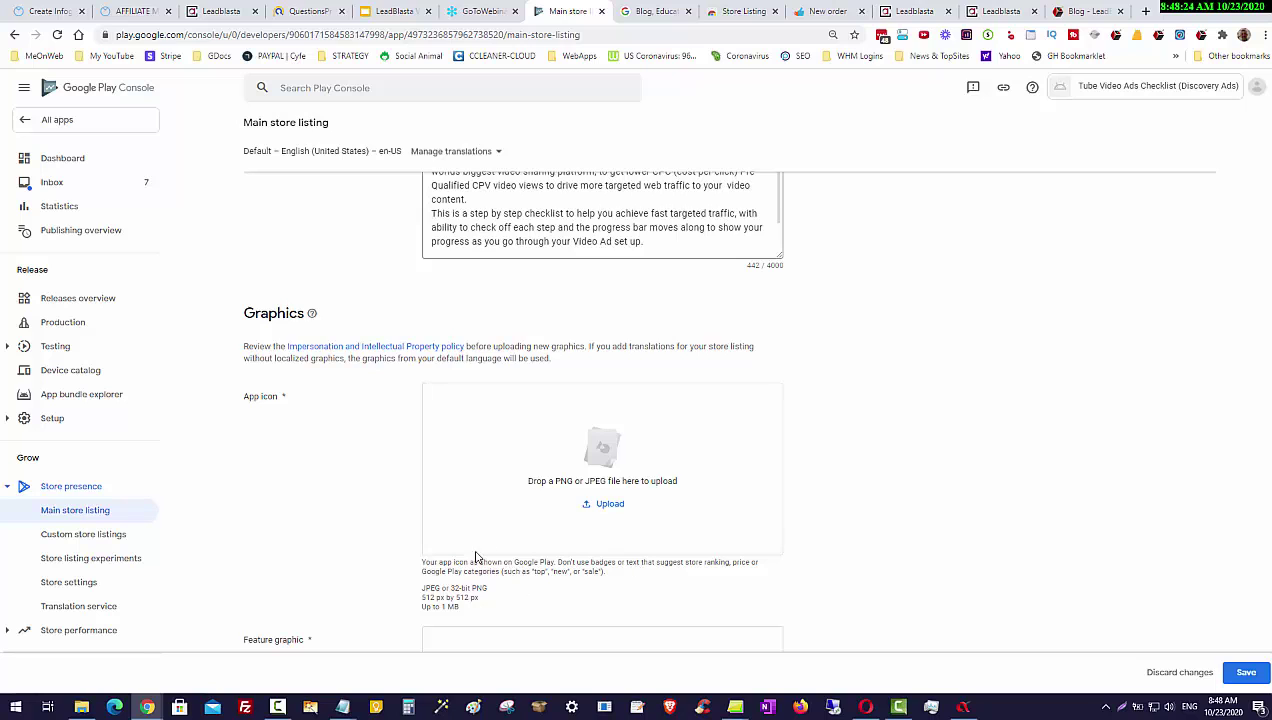
{"action": "scroll", "coordinate": [690, 540], "scroll_direction": "down", "scroll_amount": 2}
{"action": "scroll", "coordinate": [744, 563], "scroll_direction": "down", "scroll_amount": 1}
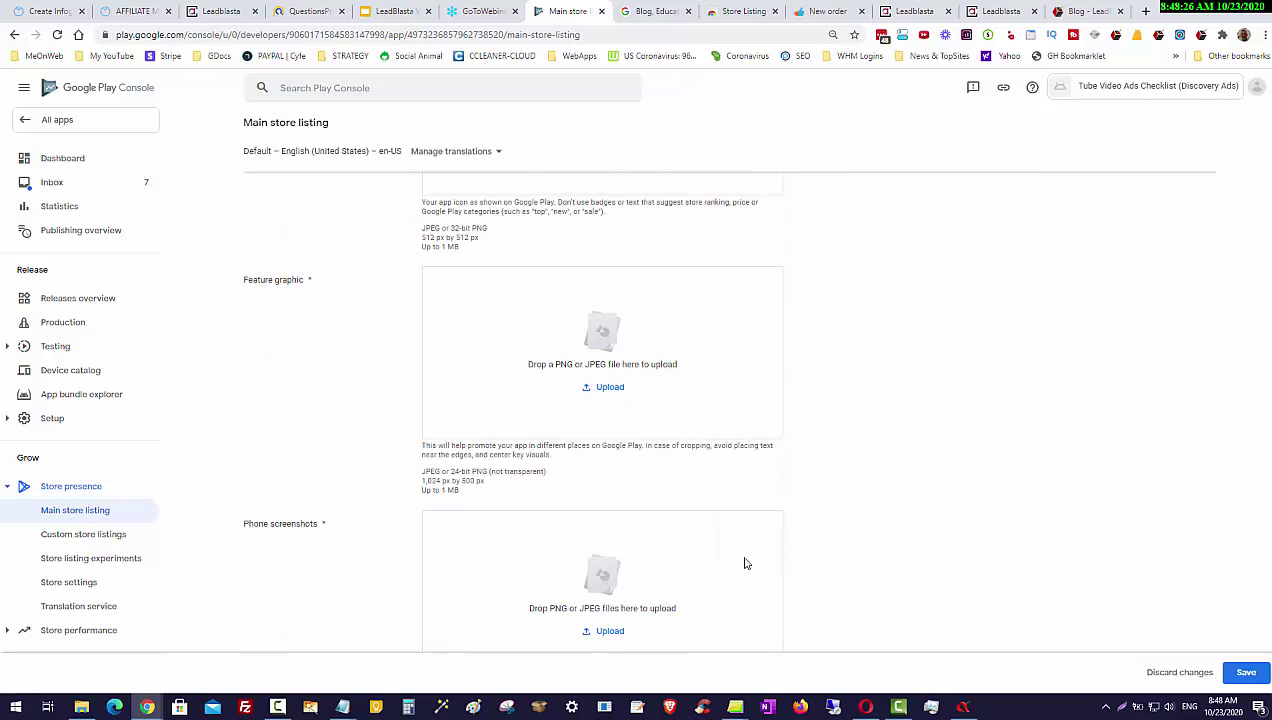
{"action": "scroll", "coordinate": [744, 563], "scroll_direction": "down", "scroll_amount": 5}
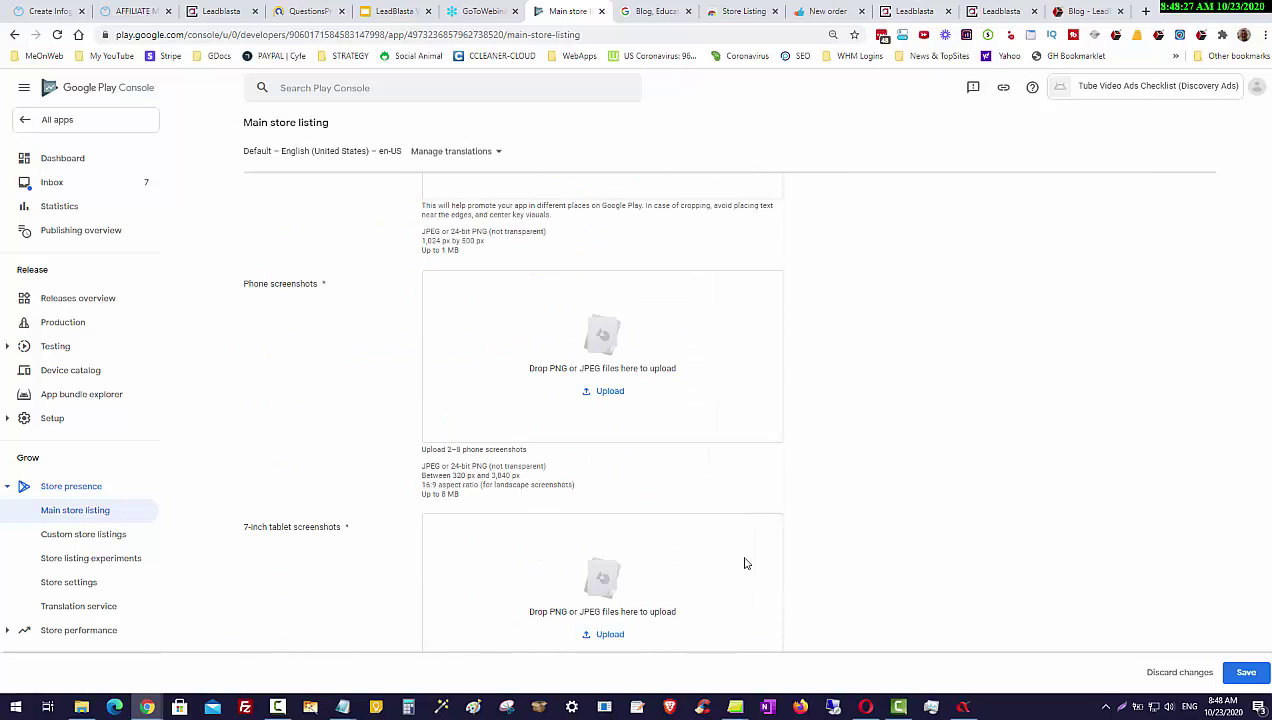
{"action": "left_click", "coordinate": [919, 11]}
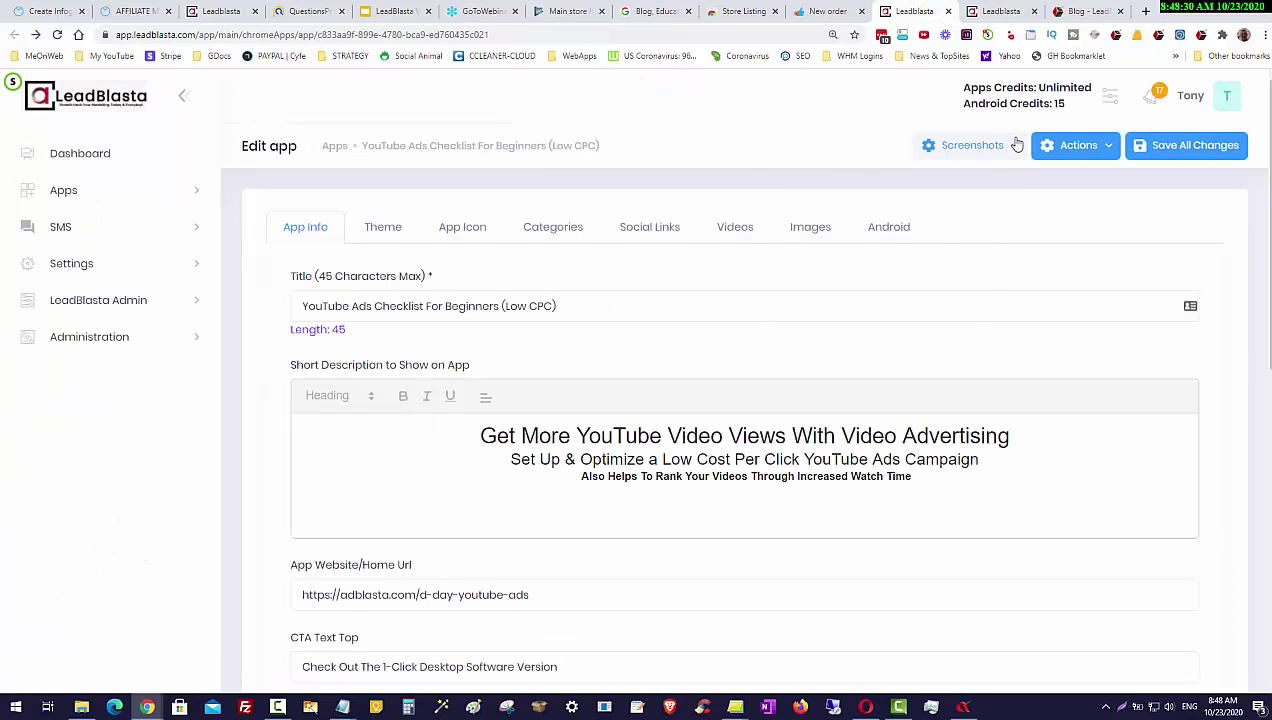
Step: Show the available screenshot sizes for YouTube Ads Checklist For Beginners (Low CPC) in LeadBlasta
{"action": "left_click", "coordinate": [1005, 143]}
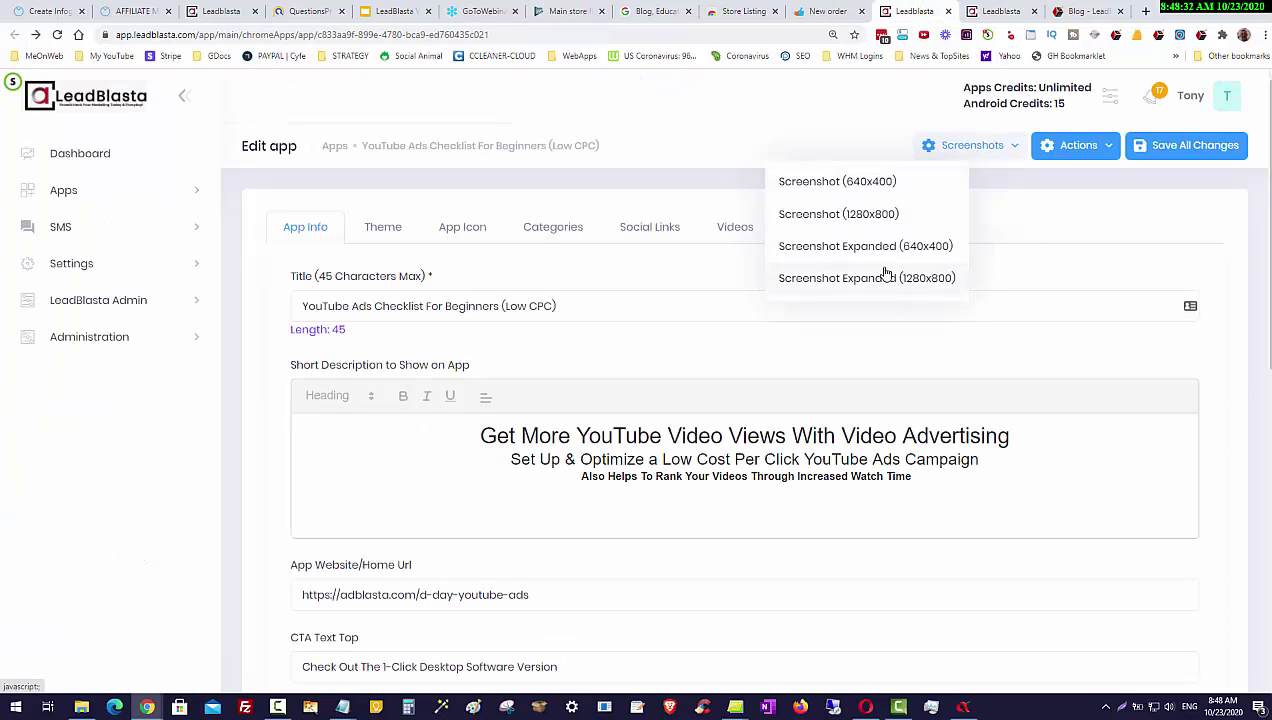